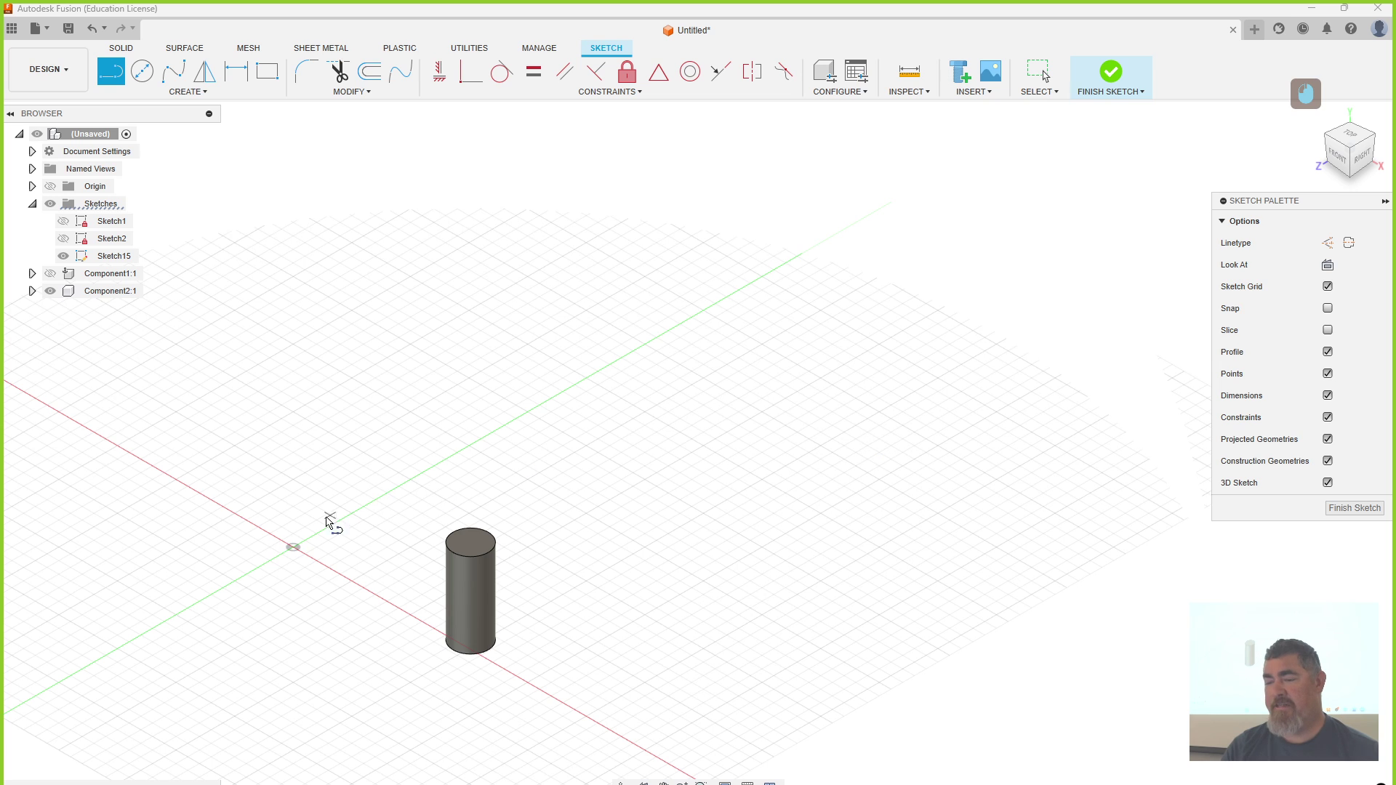
- Sketch a line about 15.4 in long from the origin along the green axis
{"action": "left_click", "coordinate": [294, 550]}
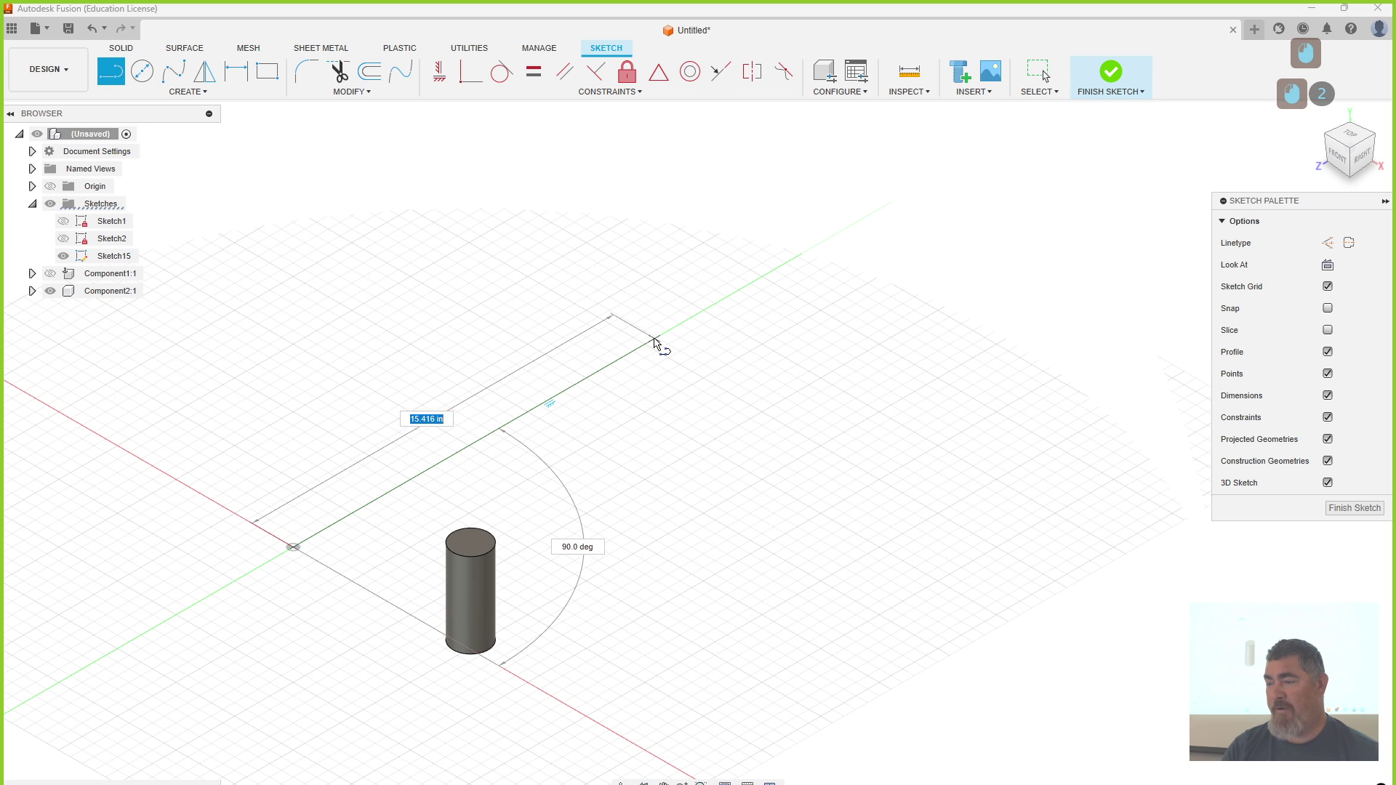
{"action": "left_click", "coordinate": [655, 340]}
{"action": "mouse_move", "coordinate": [656, 340]}
{"action": "left_mouse_down"}
{"action": "mouse_move", "coordinate": [756, 271]}
{"action": "mouse_move", "coordinate": [791, 277]}
{"action": "mouse_move", "coordinate": [776, 349]}
{"action": "mouse_move", "coordinate": [707, 303]}
{"action": "mouse_move", "coordinate": [731, 311]}
{"action": "left_mouse_up"}
{"action": "key", "text": "Escape"}
- From the line's far end, sketch connected 3D segments about 4.9 in up, 11.3 in across, 4.8 in down, and back parallel to the first line
{"action": "middle_click_drag", "start_coordinate": [729, 481], "coordinate": [456, 352], "text": "shift"}
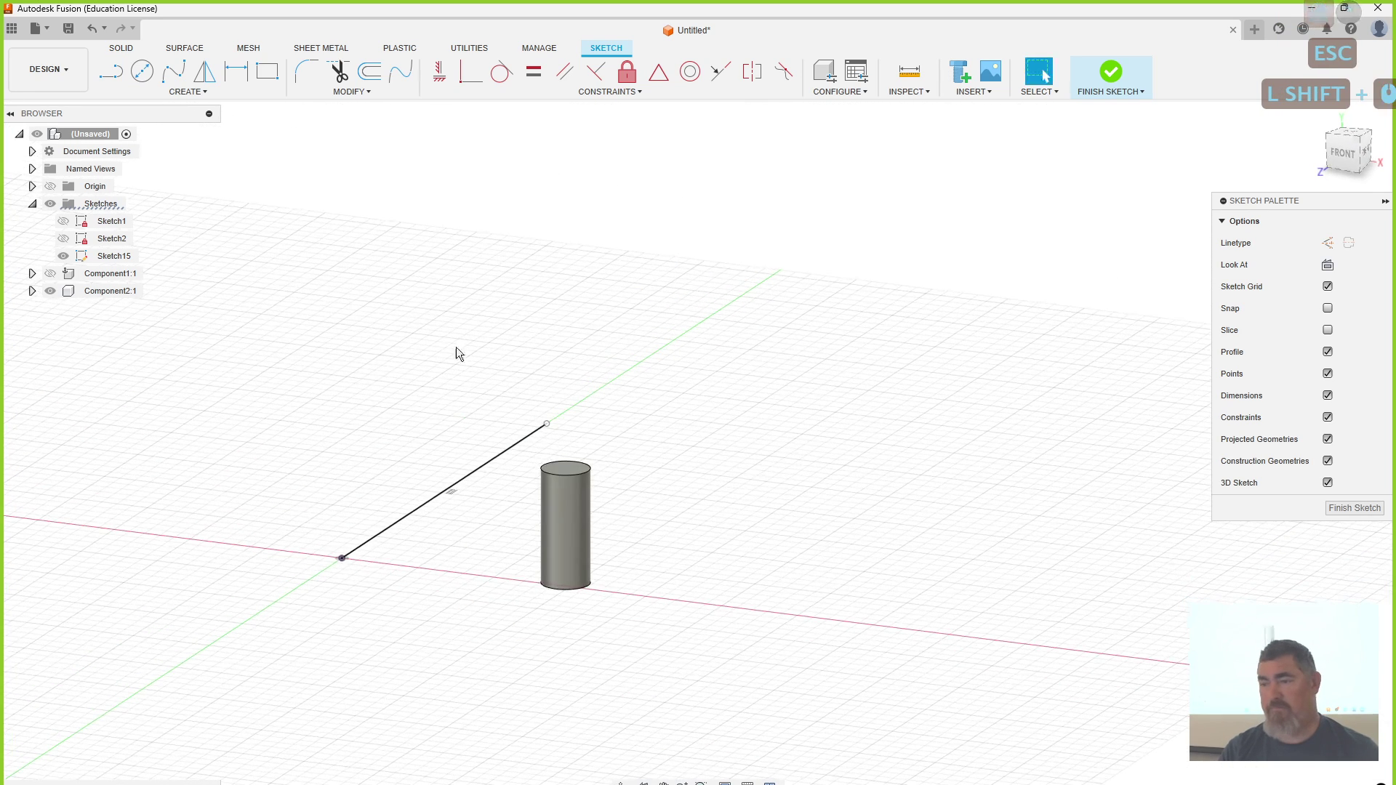
{"action": "key", "text": "l"}
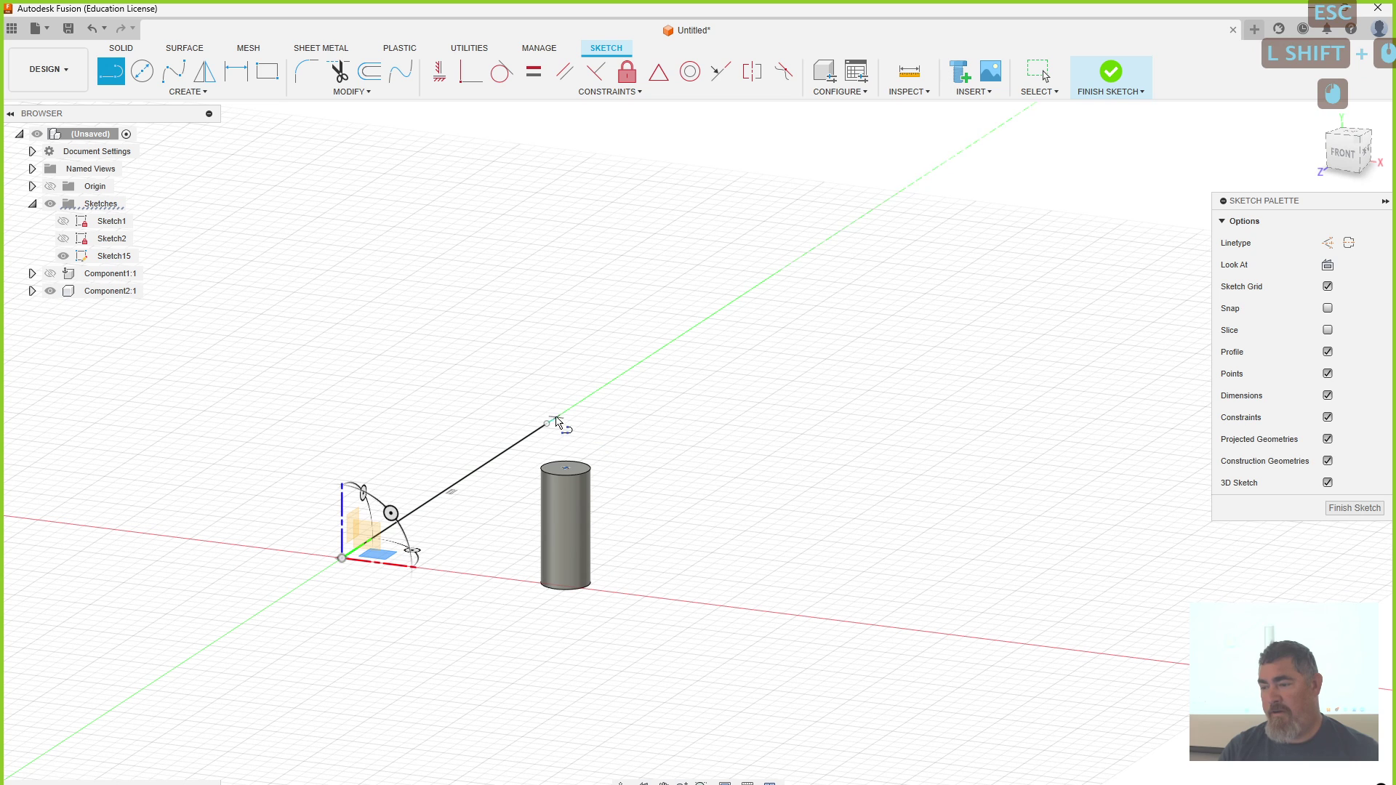
{"action": "left_click", "coordinate": [547, 423]}
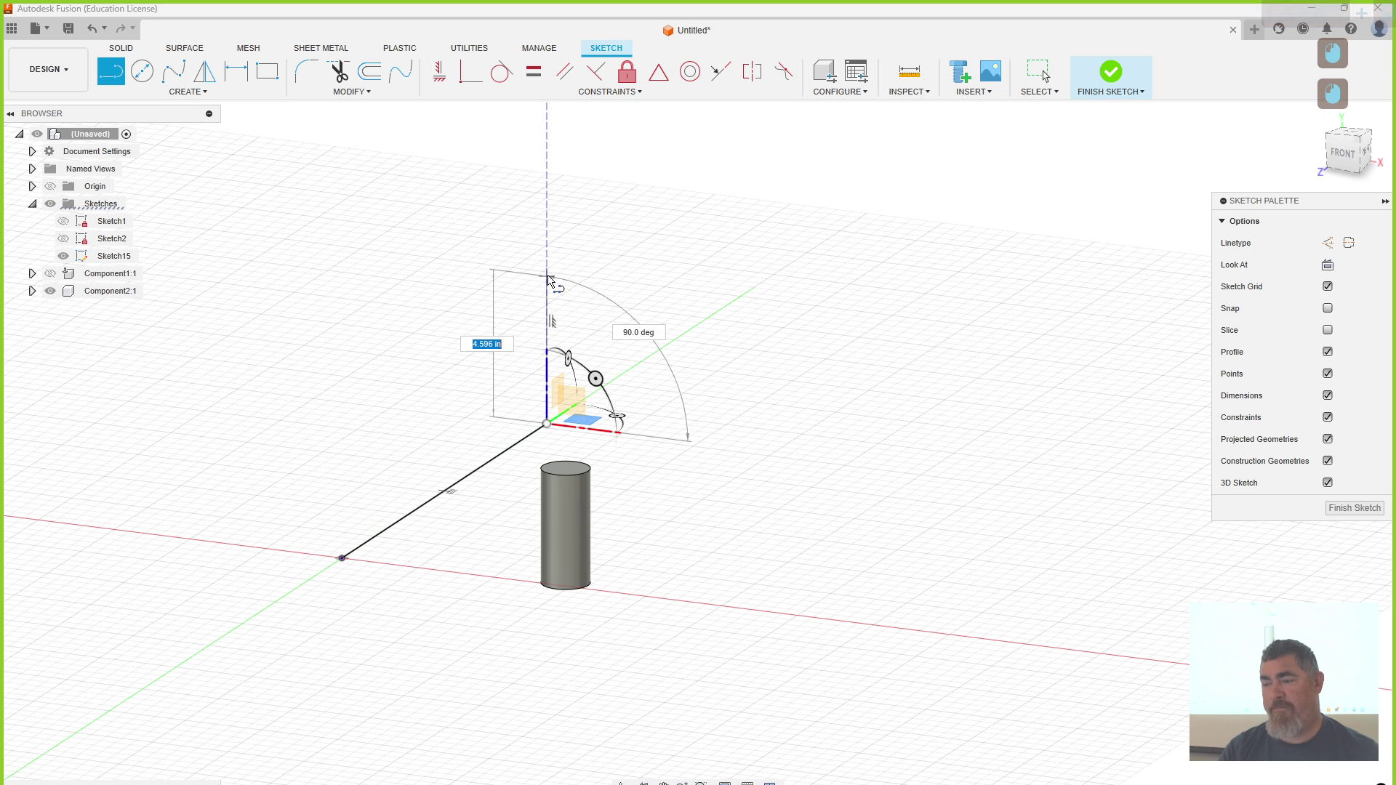
{"action": "left_click", "coordinate": [547, 271]}
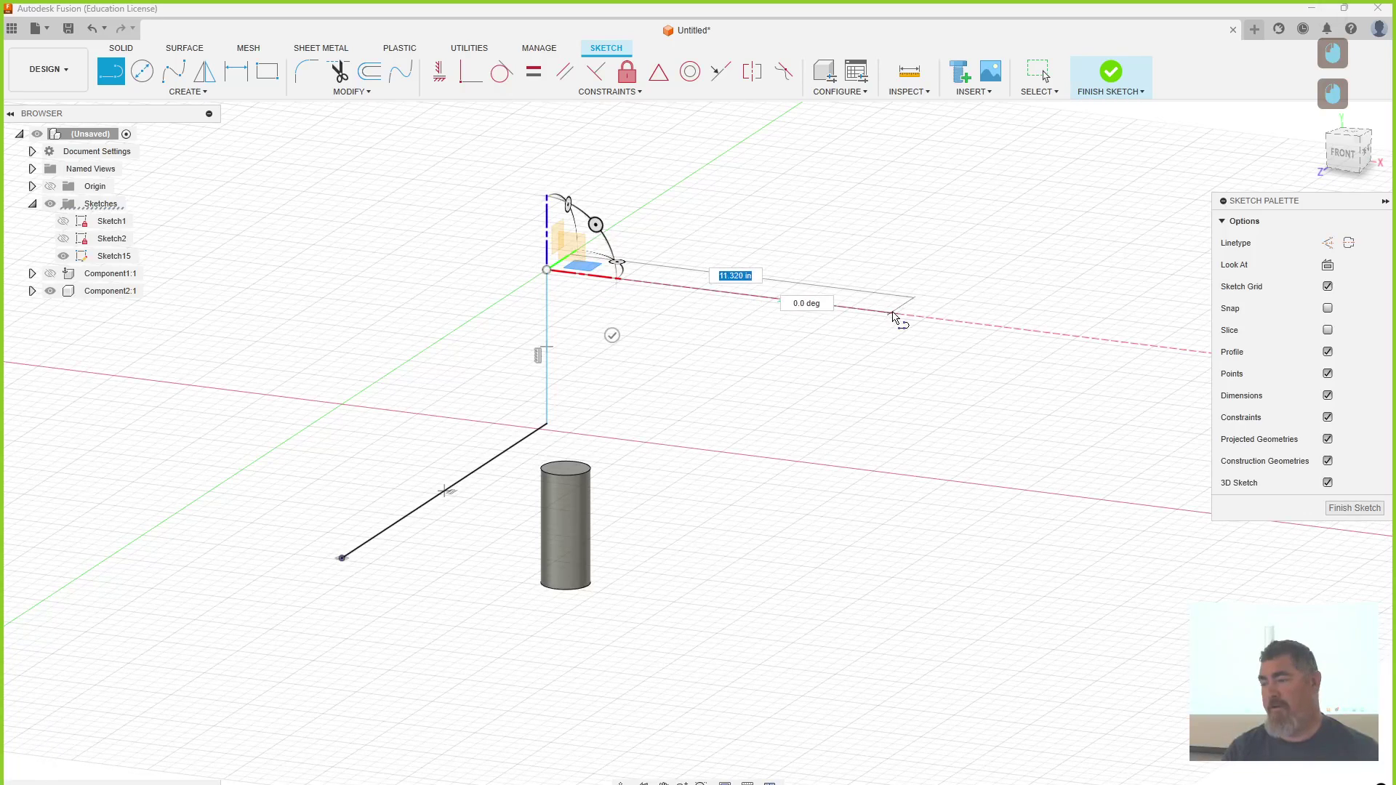
{"action": "left_click", "coordinate": [890, 313]}
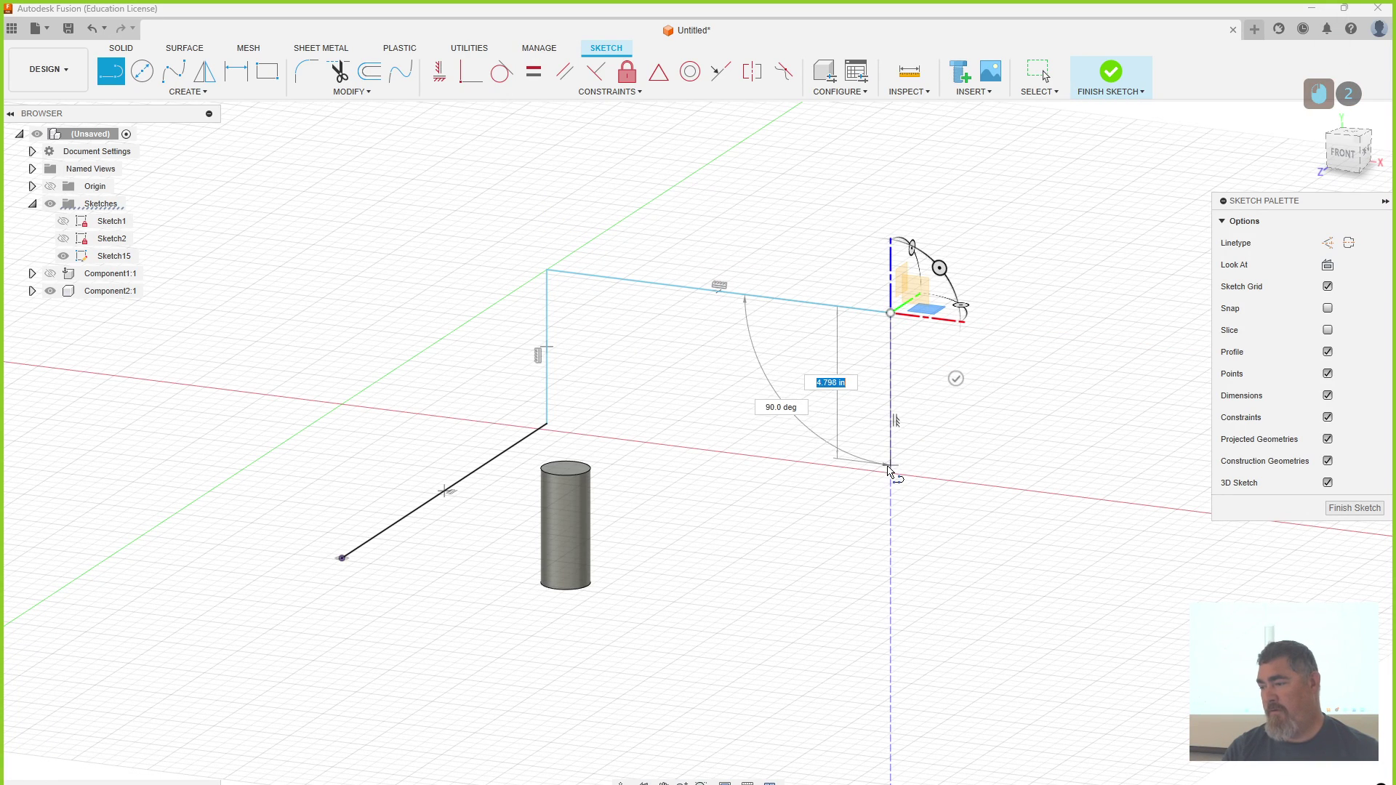
{"action": "left_click", "coordinate": [890, 465]}
{"action": "middle_click_drag", "start_coordinate": [890, 467], "coordinate": [829, 483], "text": "shift"}
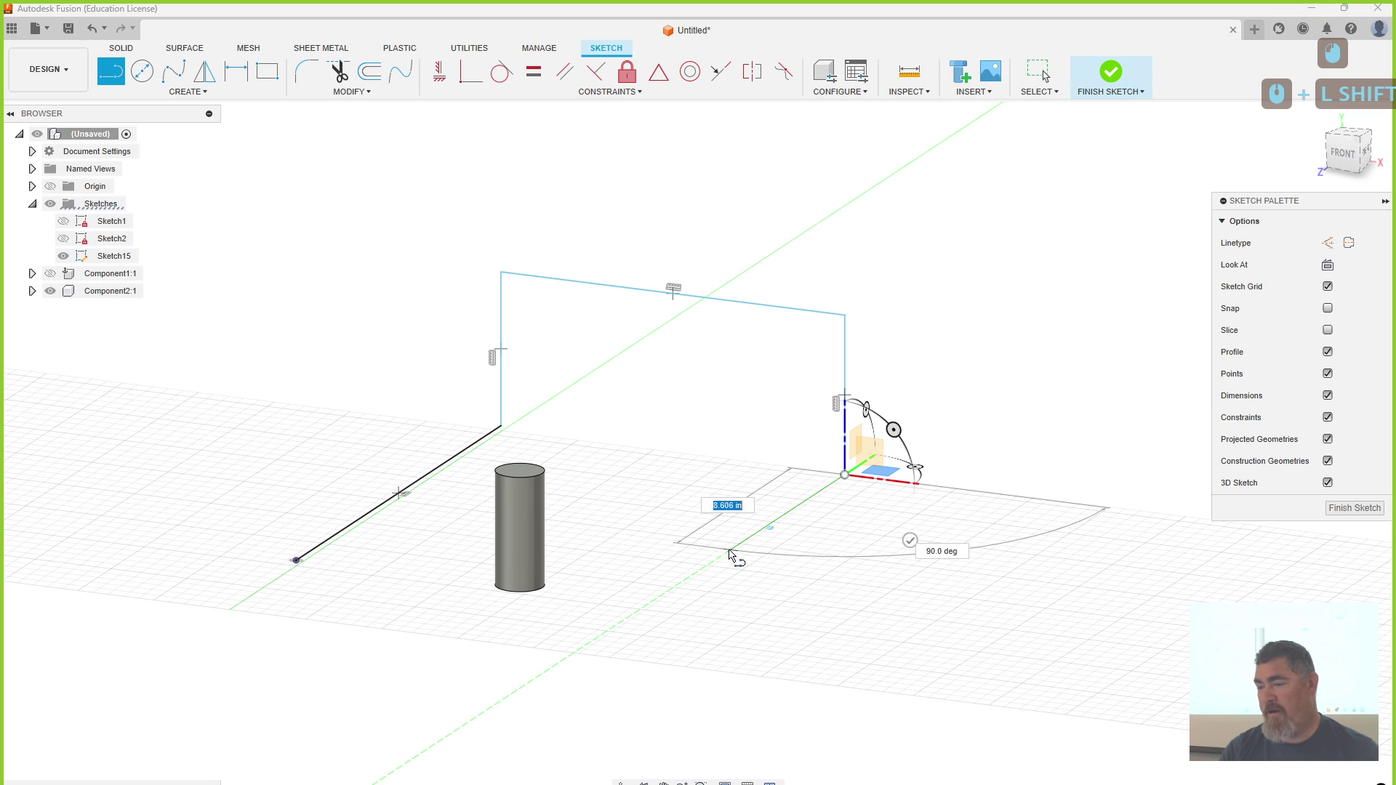
{"action": "left_click", "coordinate": [689, 576]}
{"action": "key", "text": "Escape"}
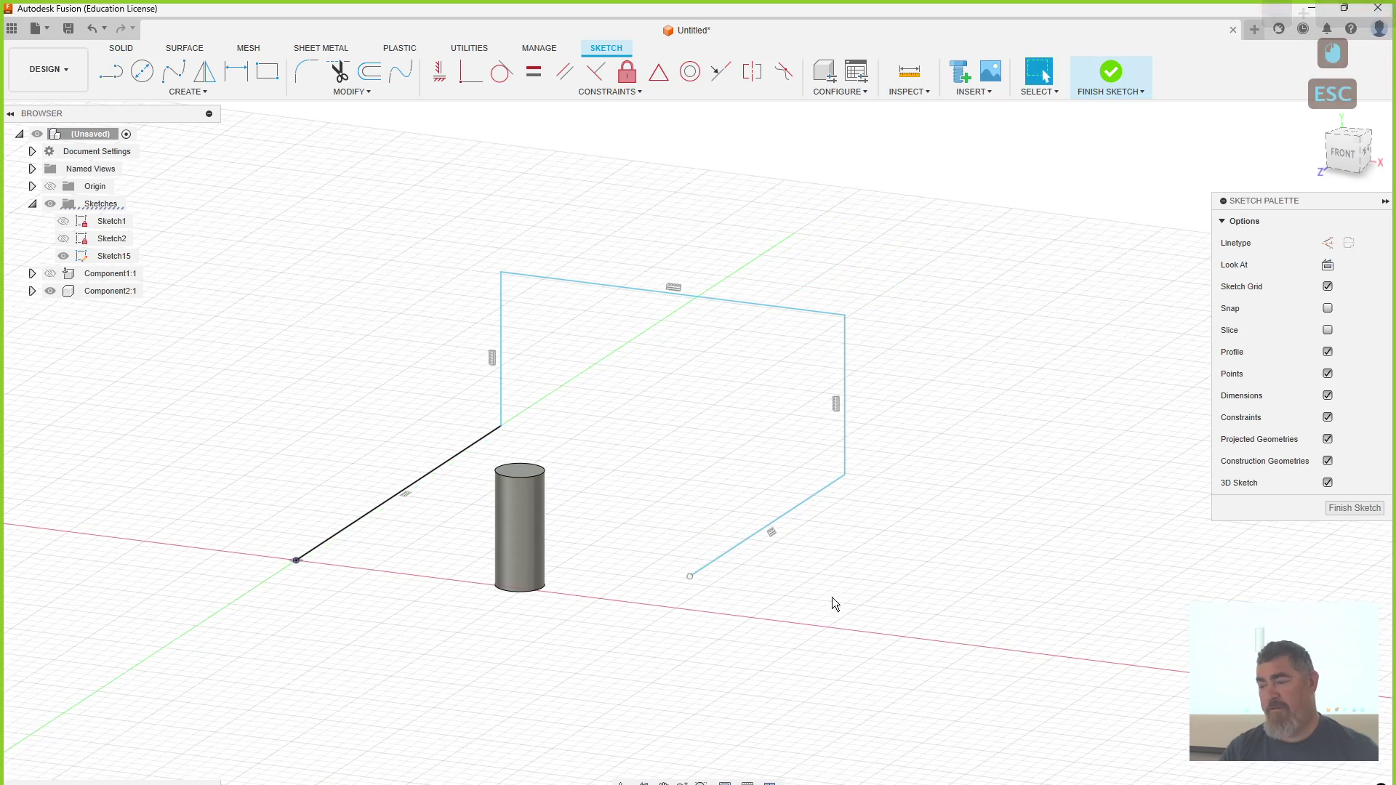
- Align the path's two open endpoints with a Horizontal/Vertical constraint and lengthen the long legs by moving the free lower corner
{"action": "mouse_move", "coordinate": [919, 586]}
{"action": "middle_mouse_down", "text": "shift"}
{"action": "mouse_move", "coordinate": [734, 611]}
{"action": "mouse_move", "coordinate": [756, 617]}
{"action": "mouse_move", "coordinate": [825, 588]}
{"action": "mouse_move", "coordinate": [859, 601]}
{"action": "middle_mouse_up", "text": "shift"}
{"action": "left_click", "coordinate": [439, 71]}
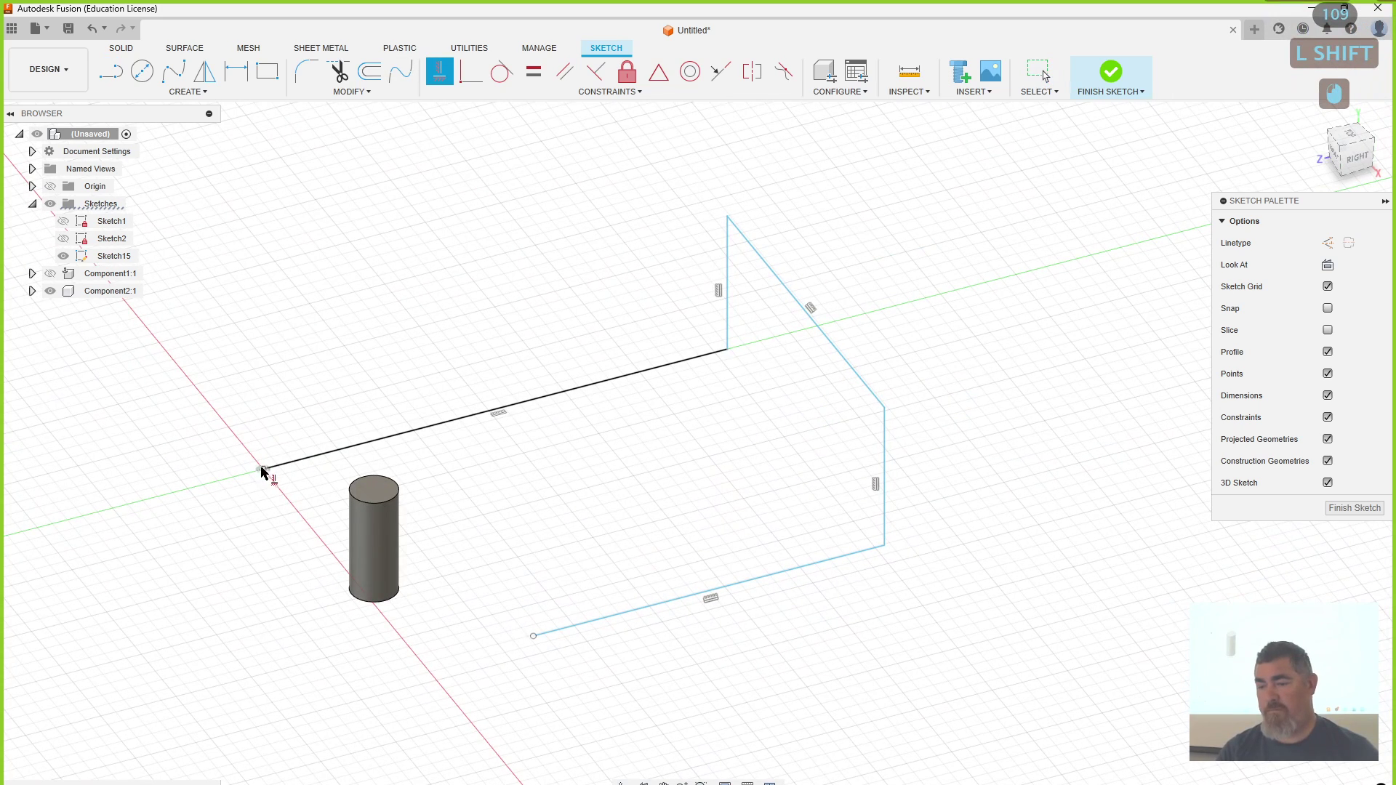
{"action": "left_click", "coordinate": [263, 469]}
{"action": "left_click", "coordinate": [534, 638]}
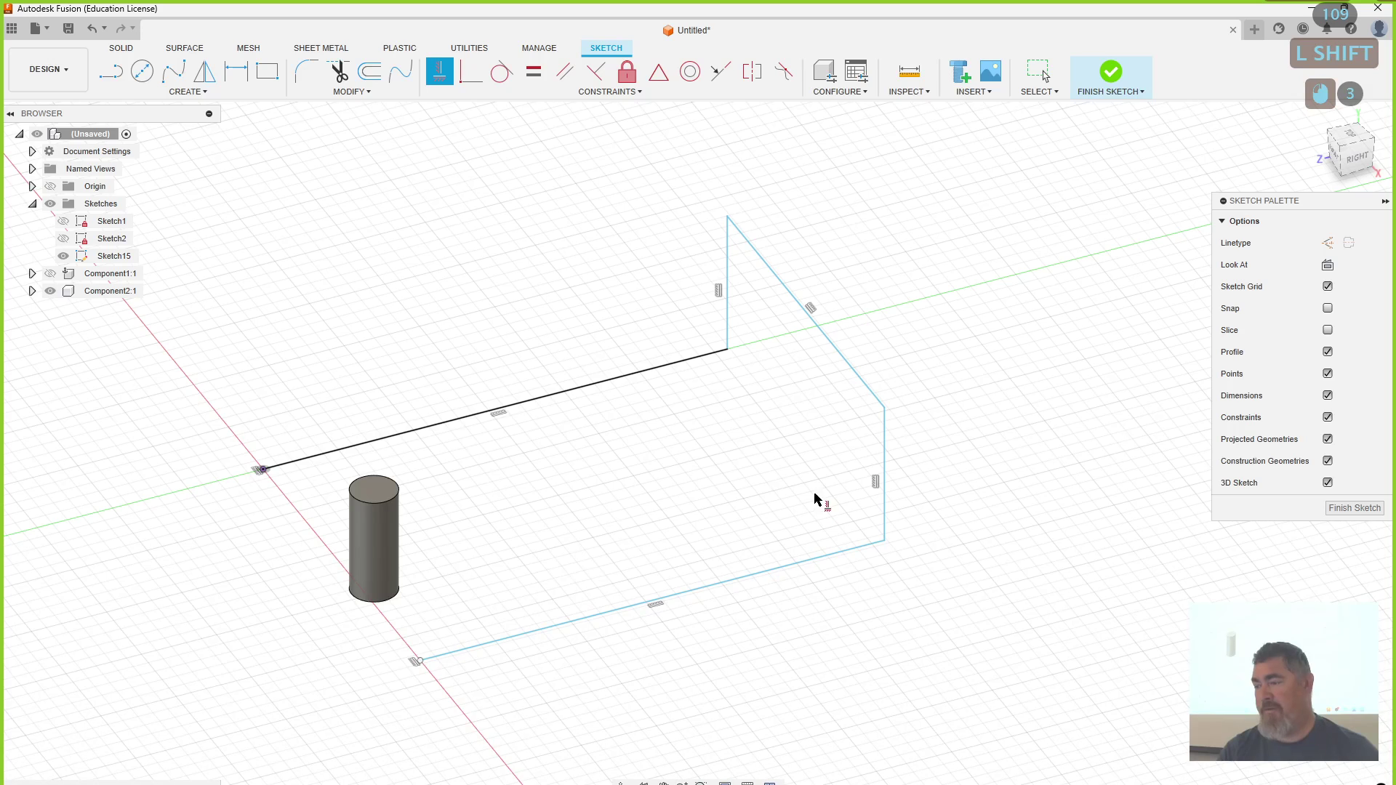
{"action": "key", "text": "Escape"}
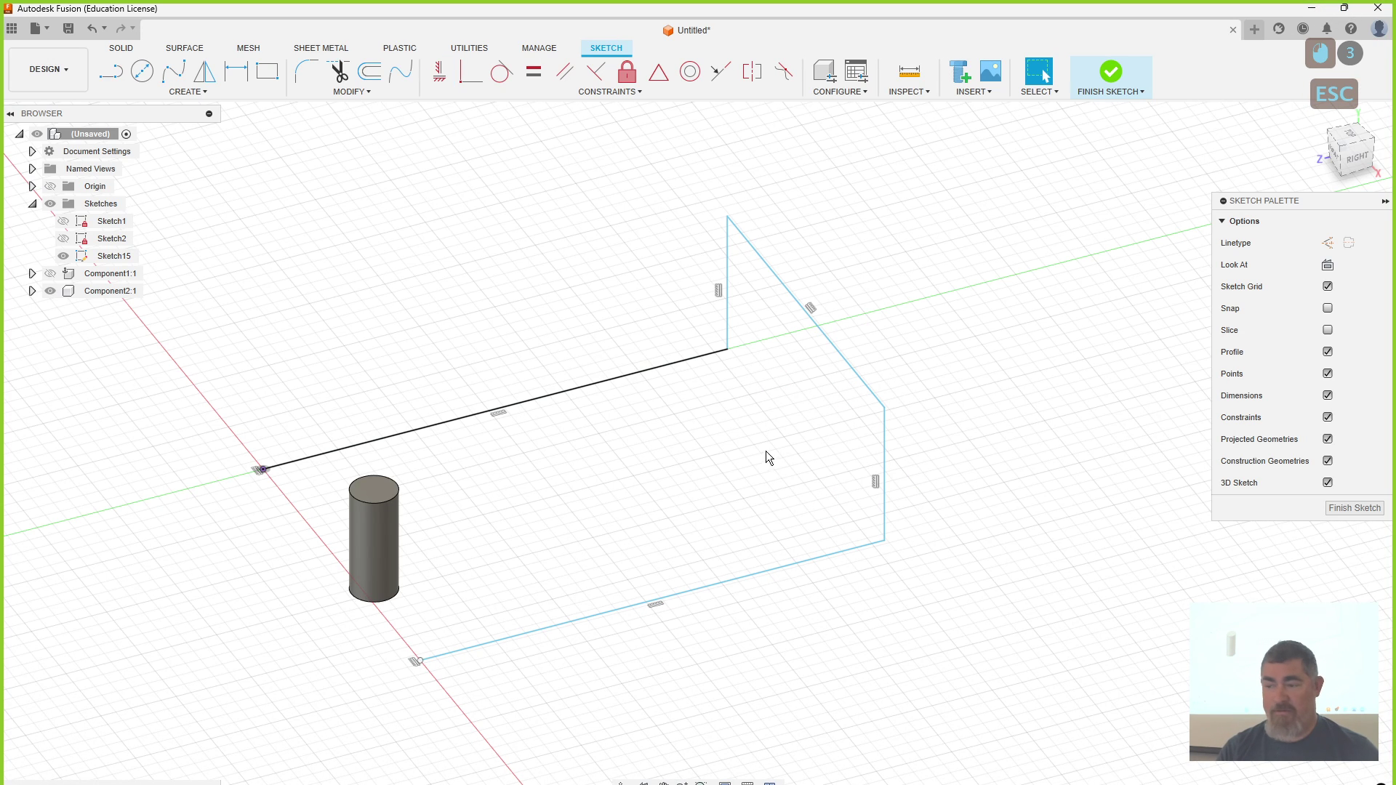
{"action": "key", "text": "Escape"}
{"action": "mouse_move", "coordinate": [884, 536]}
{"action": "left_mouse_down"}
{"action": "mouse_move", "coordinate": [982, 513]}
{"action": "mouse_move", "coordinate": [901, 451]}
{"action": "mouse_move", "coordinate": [943, 536]}
{"action": "left_mouse_up"}
{"action": "left_click", "coordinate": [934, 563]}
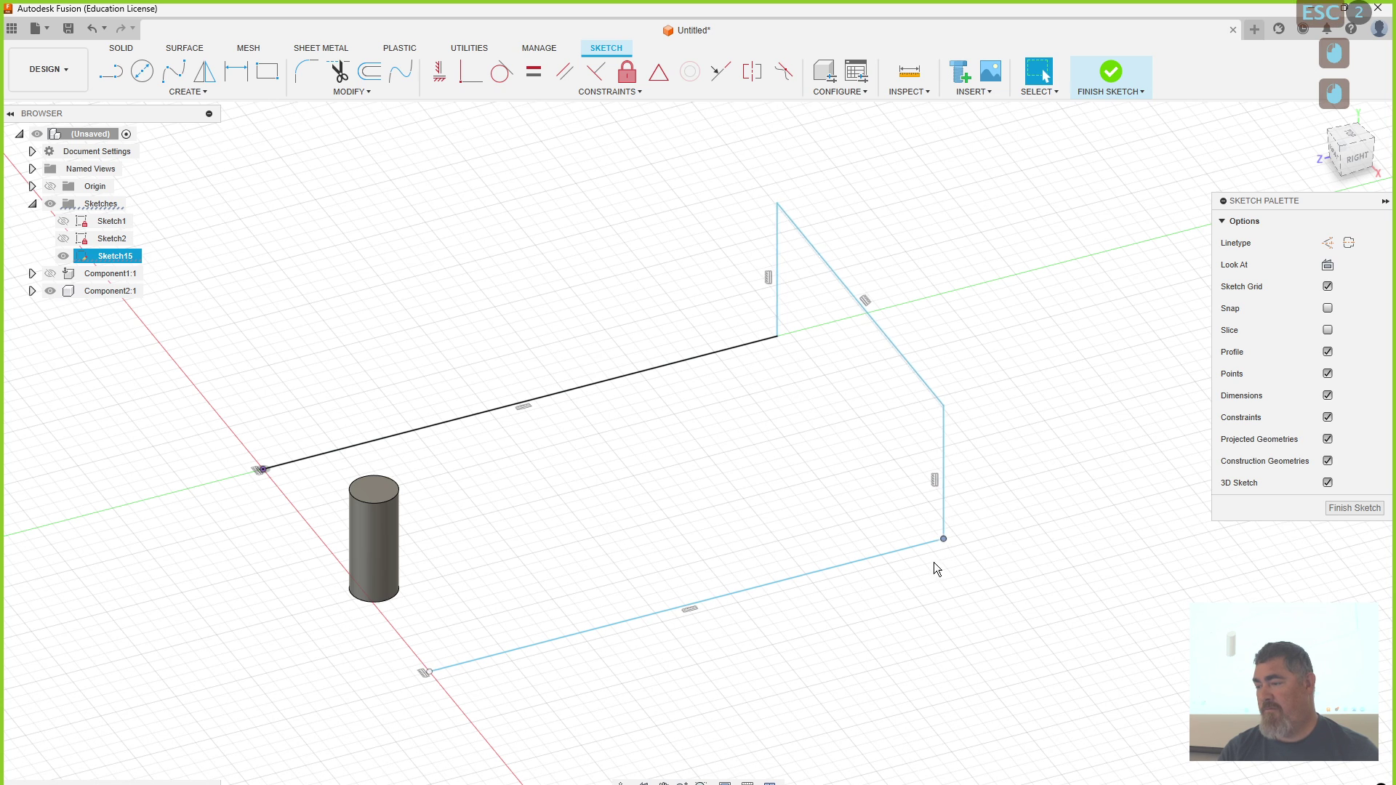
- Dimension the first leg starting at the origin to 15 in
{"action": "key", "text": "d"}
{"action": "left_click", "coordinate": [629, 375]}
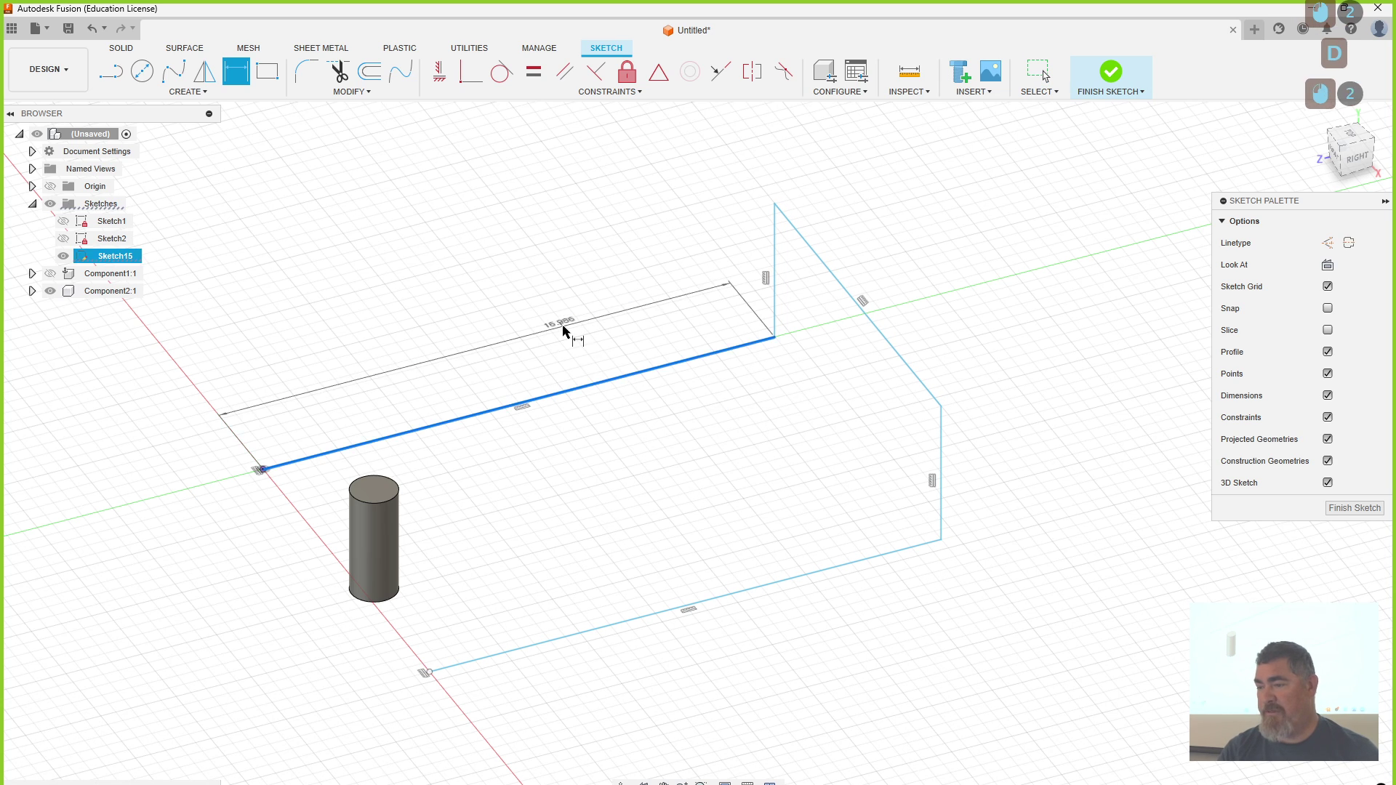
{"action": "left_click", "coordinate": [580, 327]}
{"action": "type", "text": "15.9861425508"}
{"action": "key", "text": "Return"}
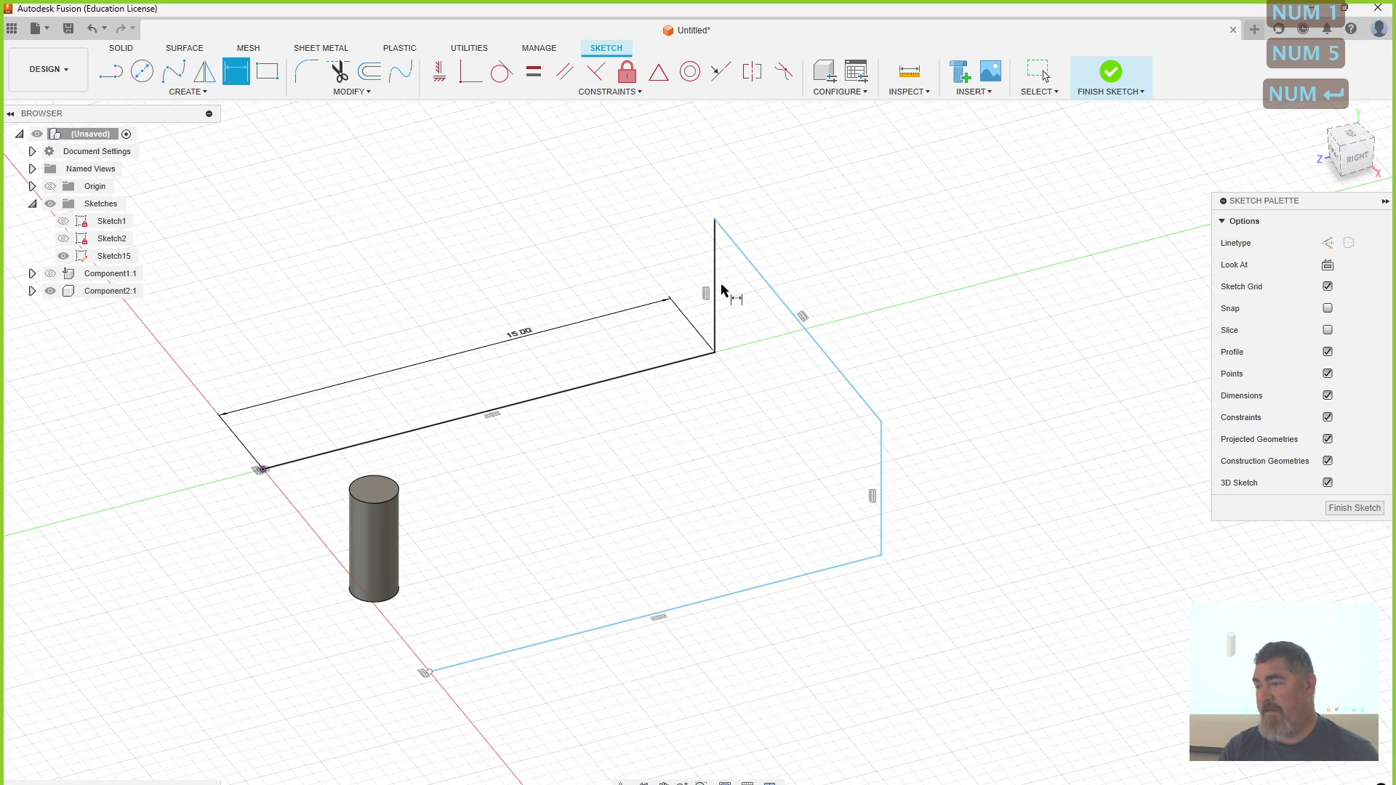
- Dimension the vertical riser next to the first leg to 5 in and the upper crossing segment to 12 in
{"action": "left_click", "coordinate": [716, 291]}
{"action": "left_click", "coordinate": [676, 254]}
{"action": "type", "text": "5"}
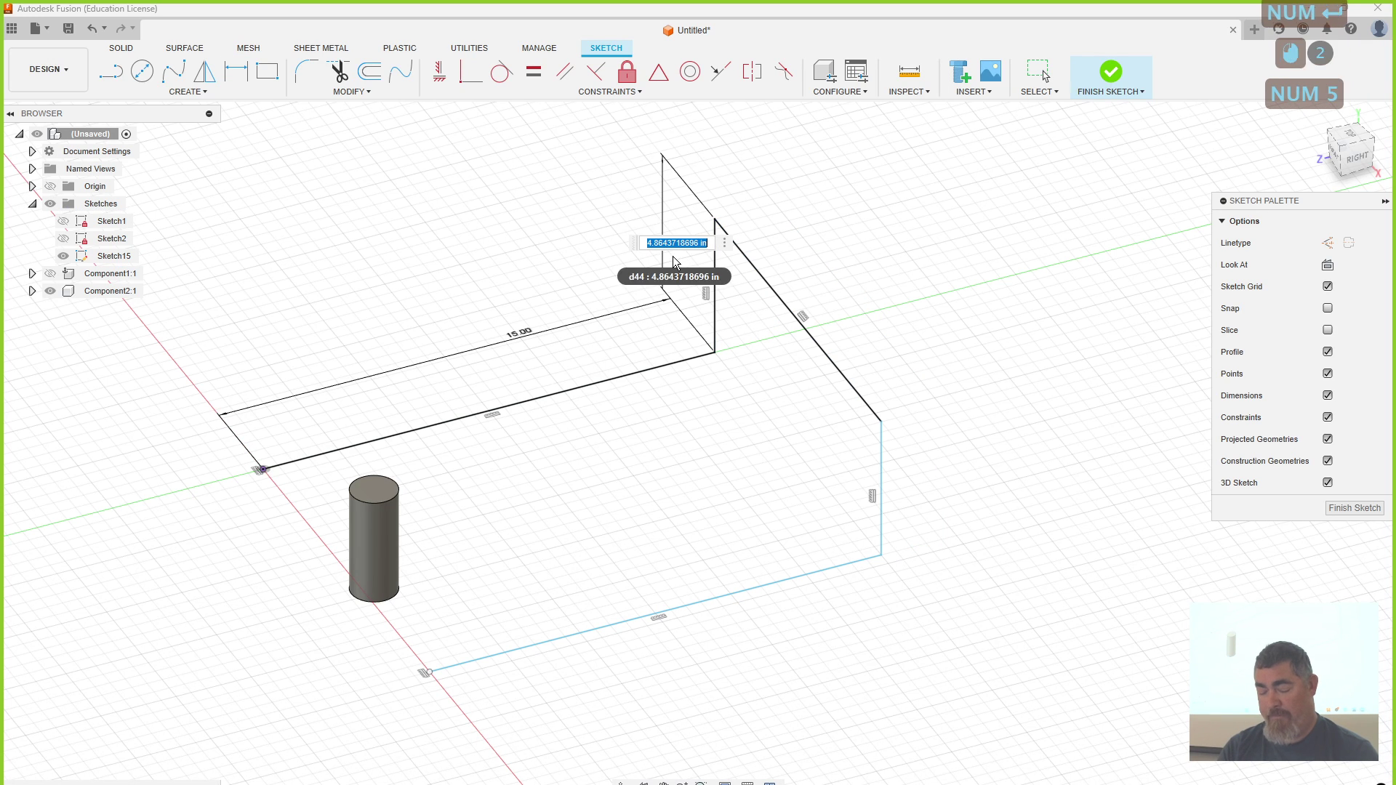
{"action": "key", "text": "Return"}
{"action": "left_click", "coordinate": [780, 296]}
{"action": "left_click", "coordinate": [842, 268]}
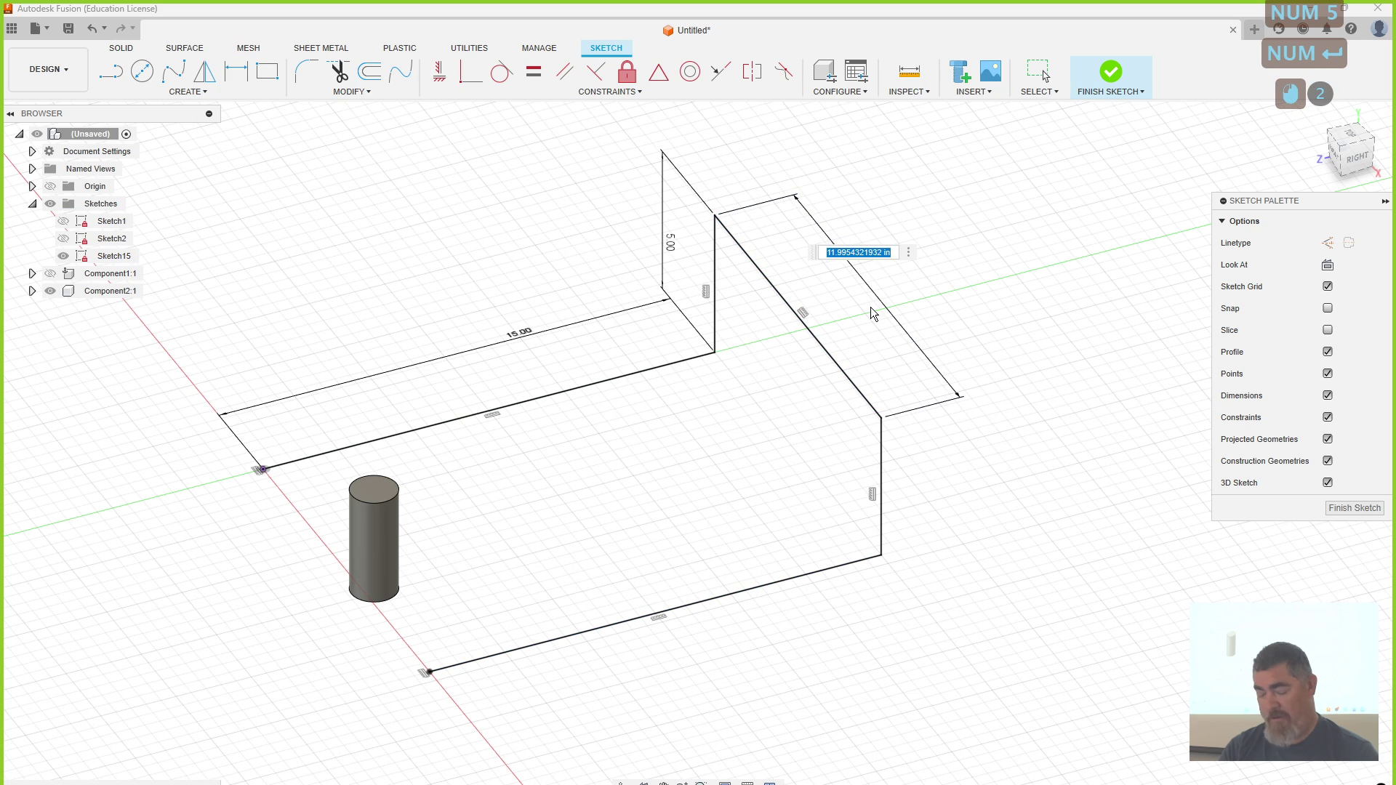
{"action": "type", "text": "12"}
{"action": "key", "text": "Return"}
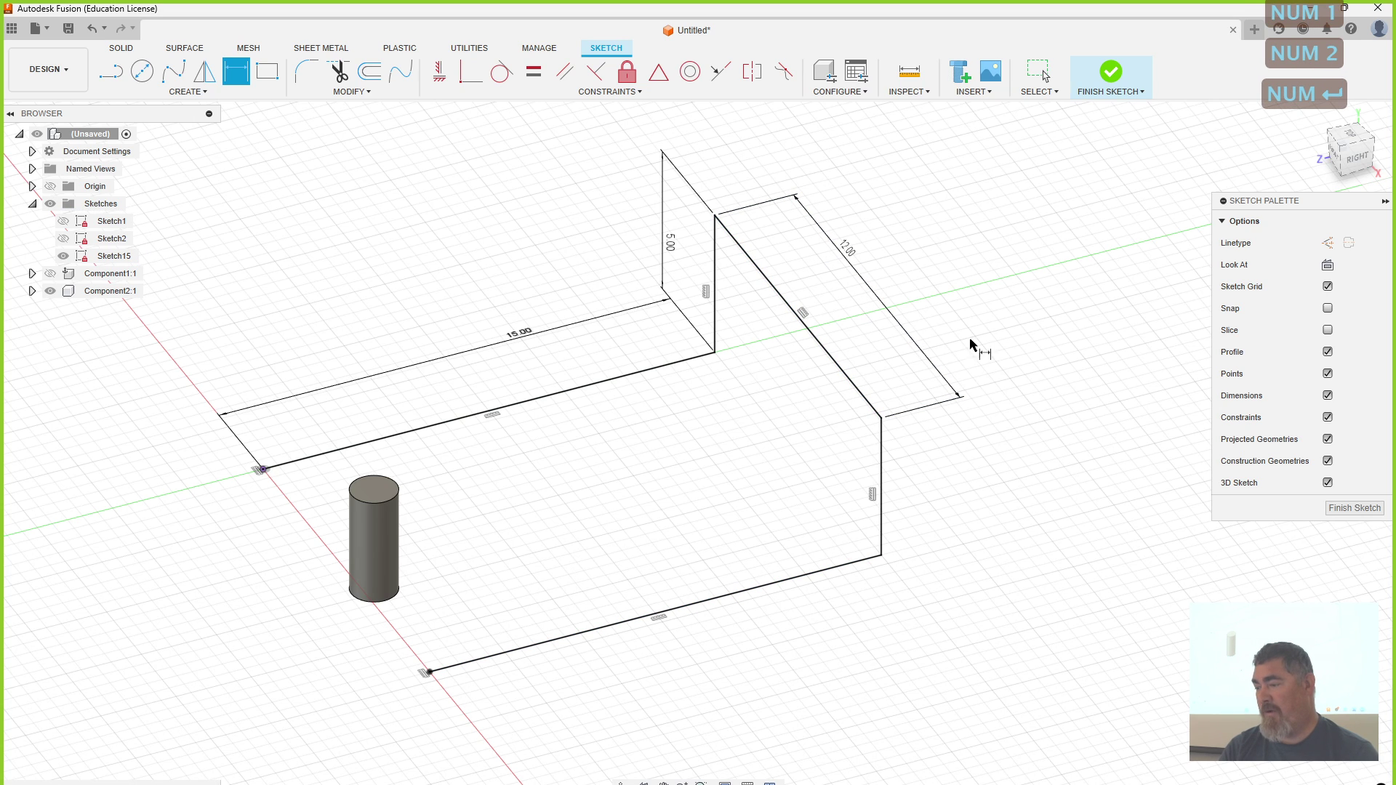
- Fillet all four corners of the path with a 1 in radius and finish the sketch
{"action": "left_click", "coordinate": [308, 72]}
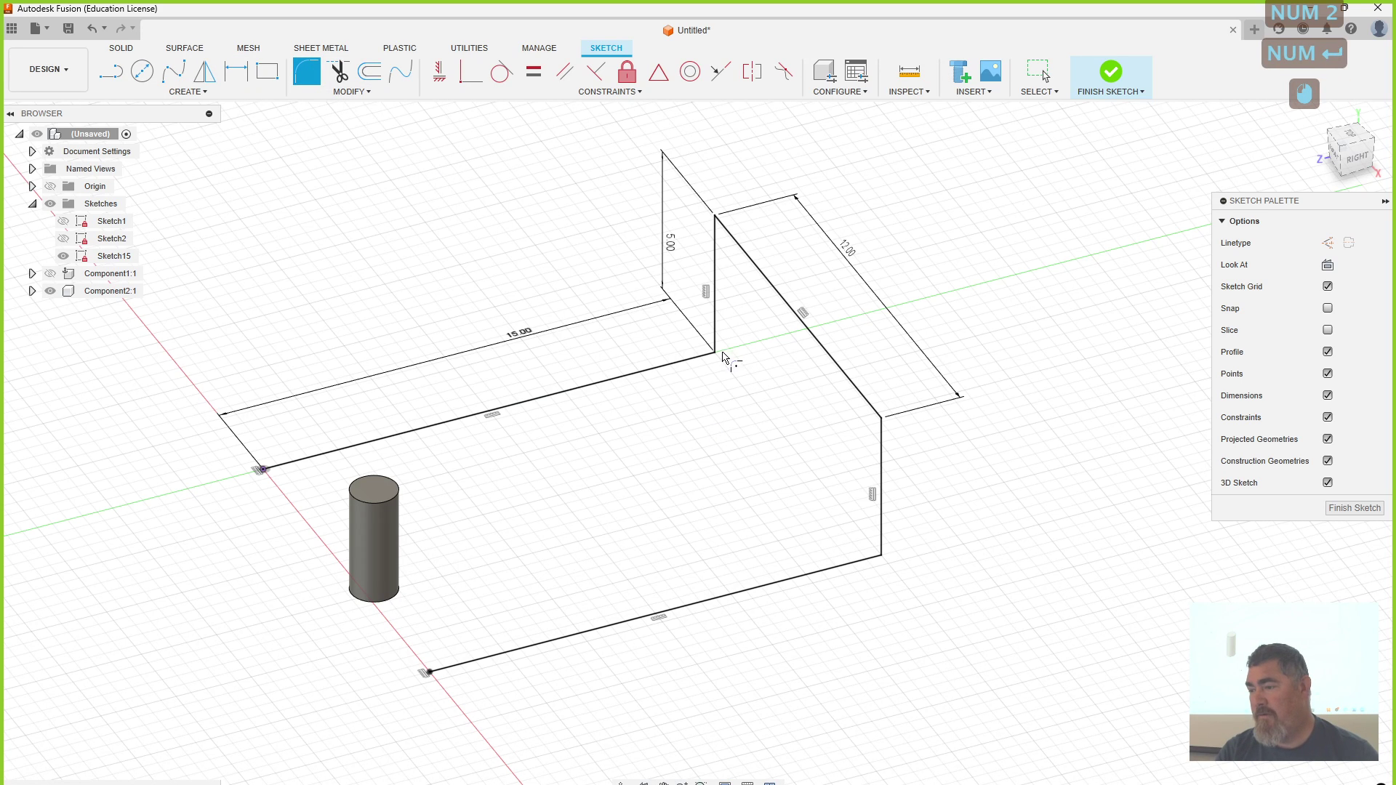
{"action": "left_click", "coordinate": [717, 353]}
{"action": "left_click", "coordinate": [718, 225]}
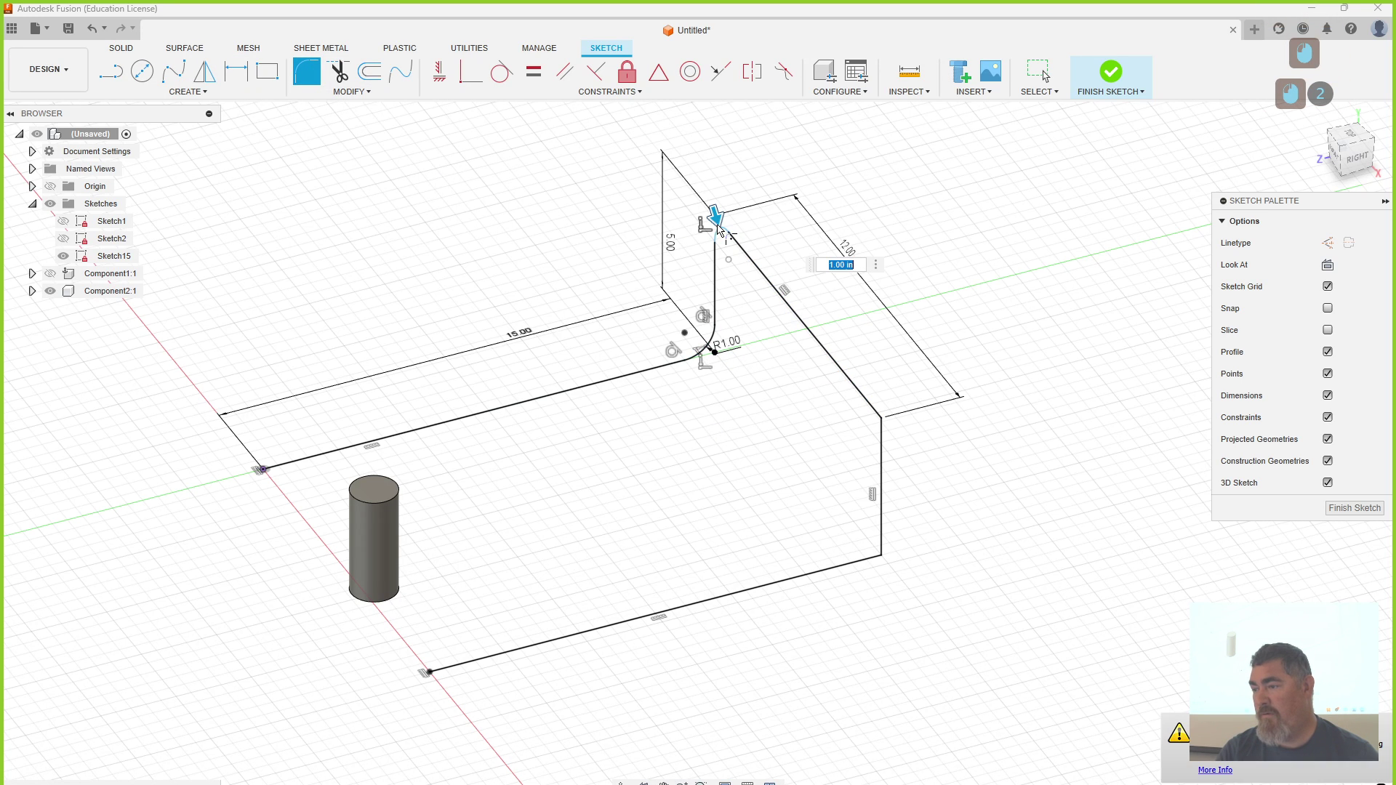
{"action": "left_click", "coordinate": [894, 449]}
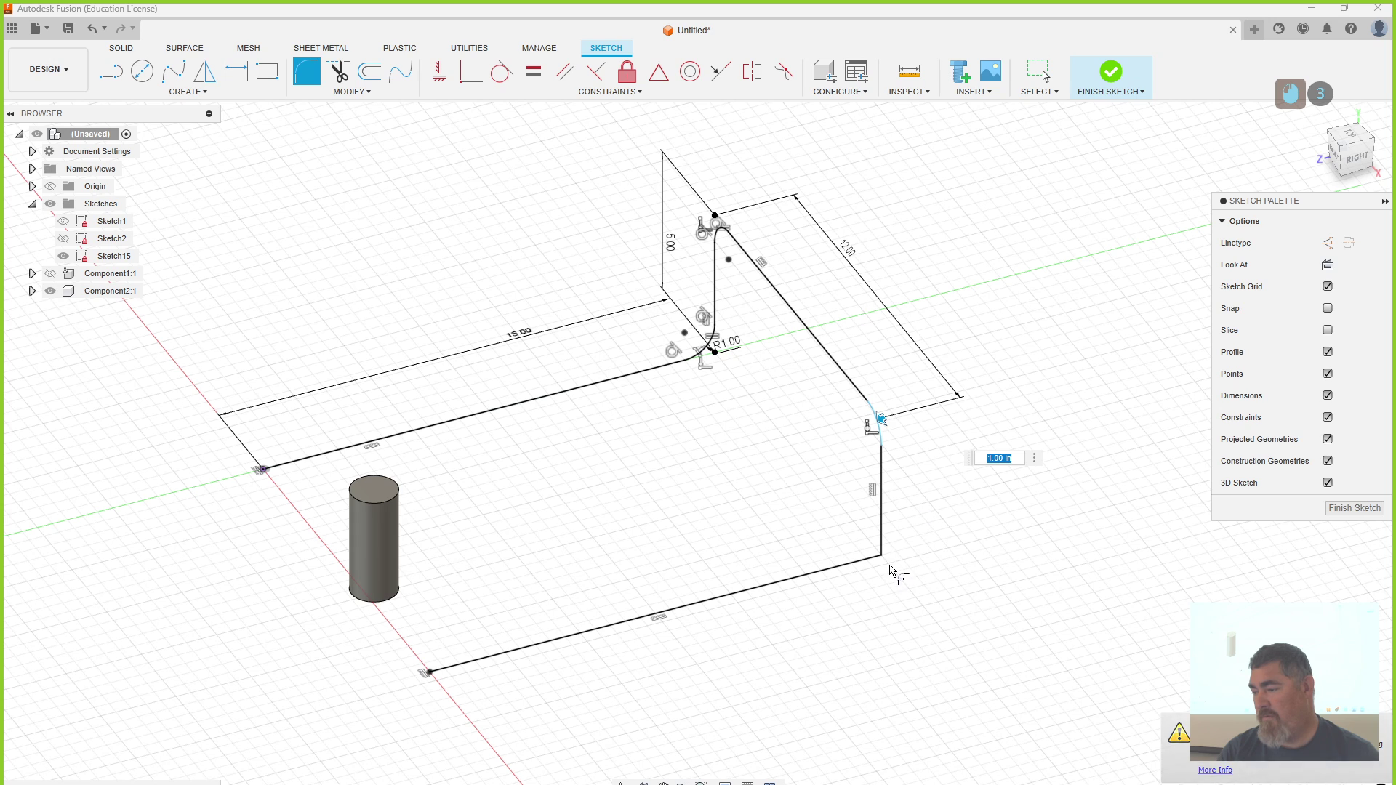
{"action": "left_click", "coordinate": [883, 557]}
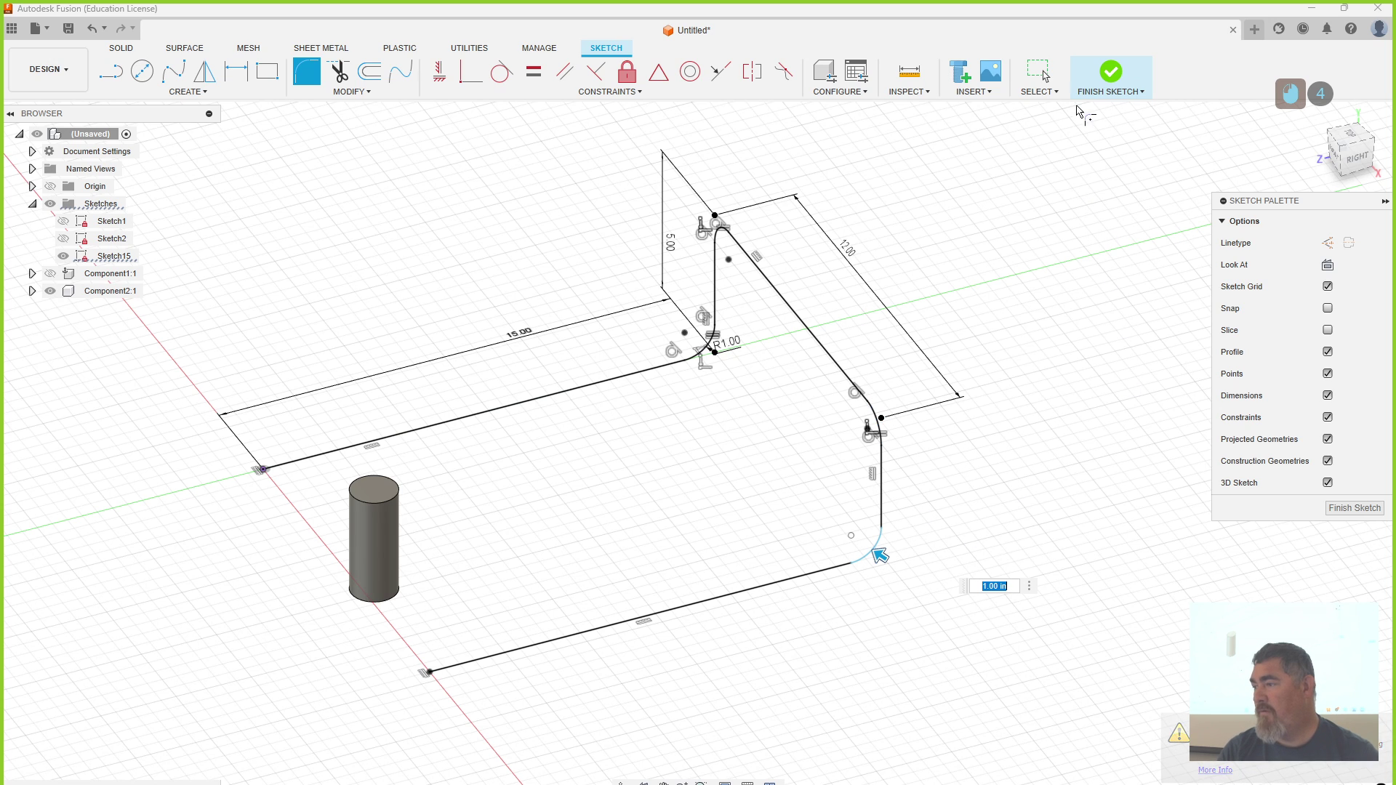
{"action": "right_click", "coordinate": [1003, 375]}
{"action": "left_click", "coordinate": [1043, 367]}
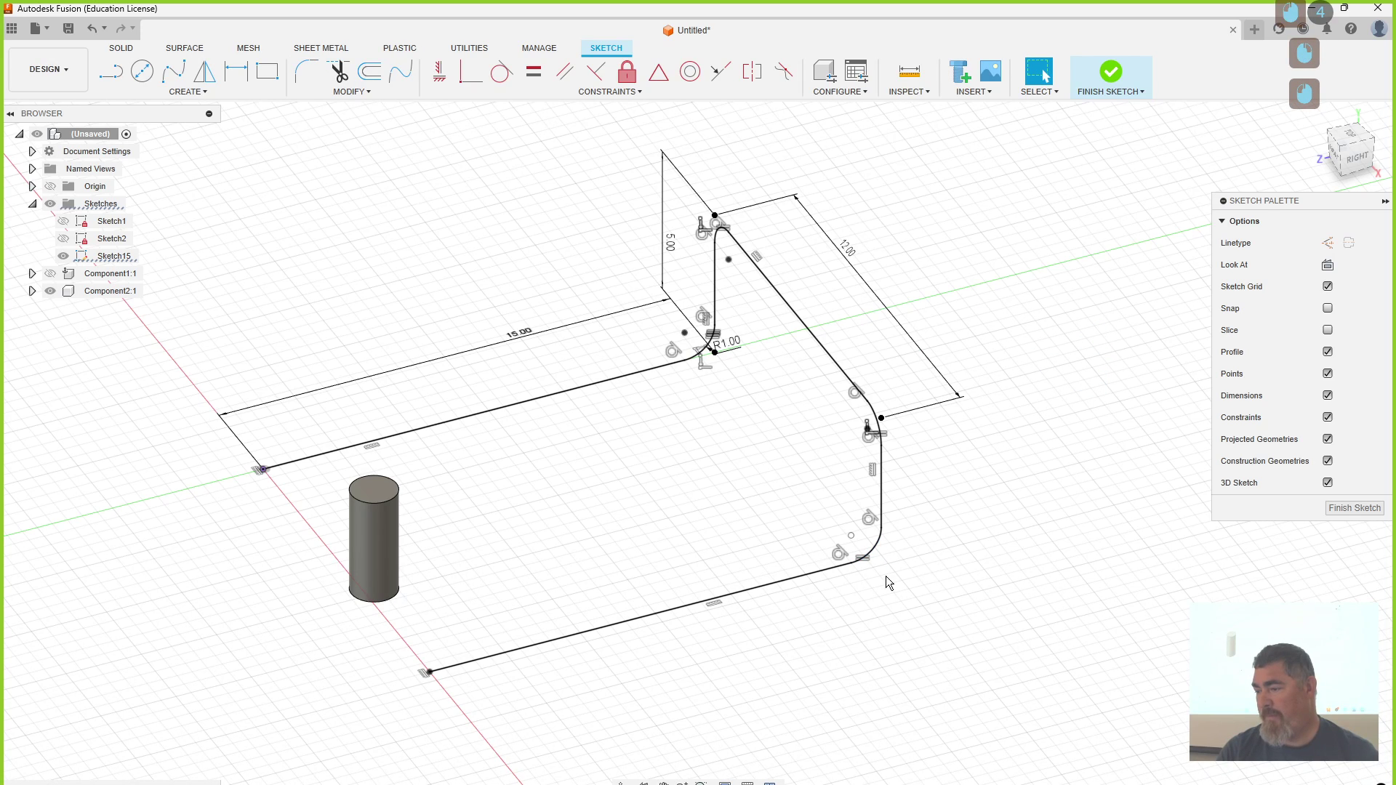
{"action": "left_click", "coordinate": [1117, 58]}
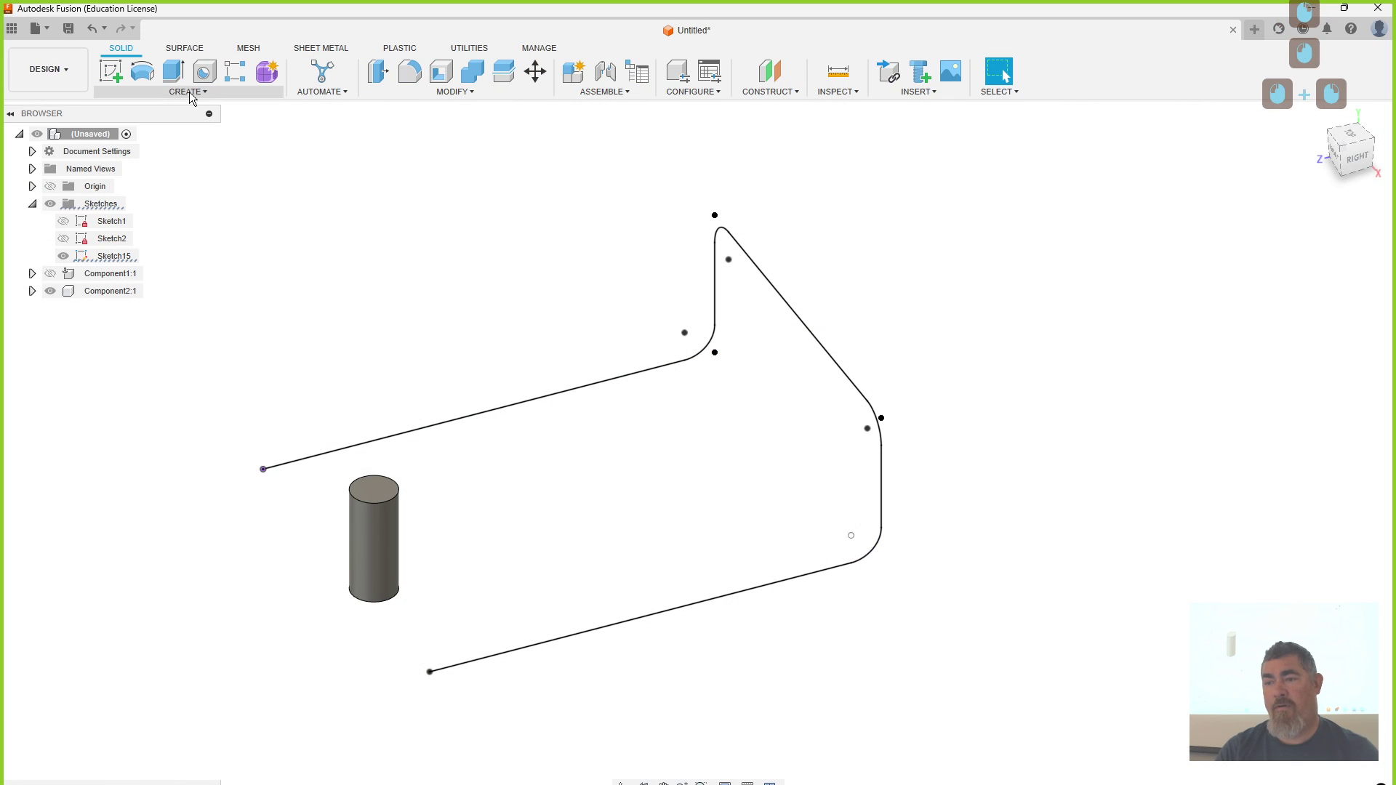
- Create a sketch on the XY origin plane, perpendicular to the path's start, with 3D Sketch turned off
{"action": "left_click", "coordinate": [121, 80]}
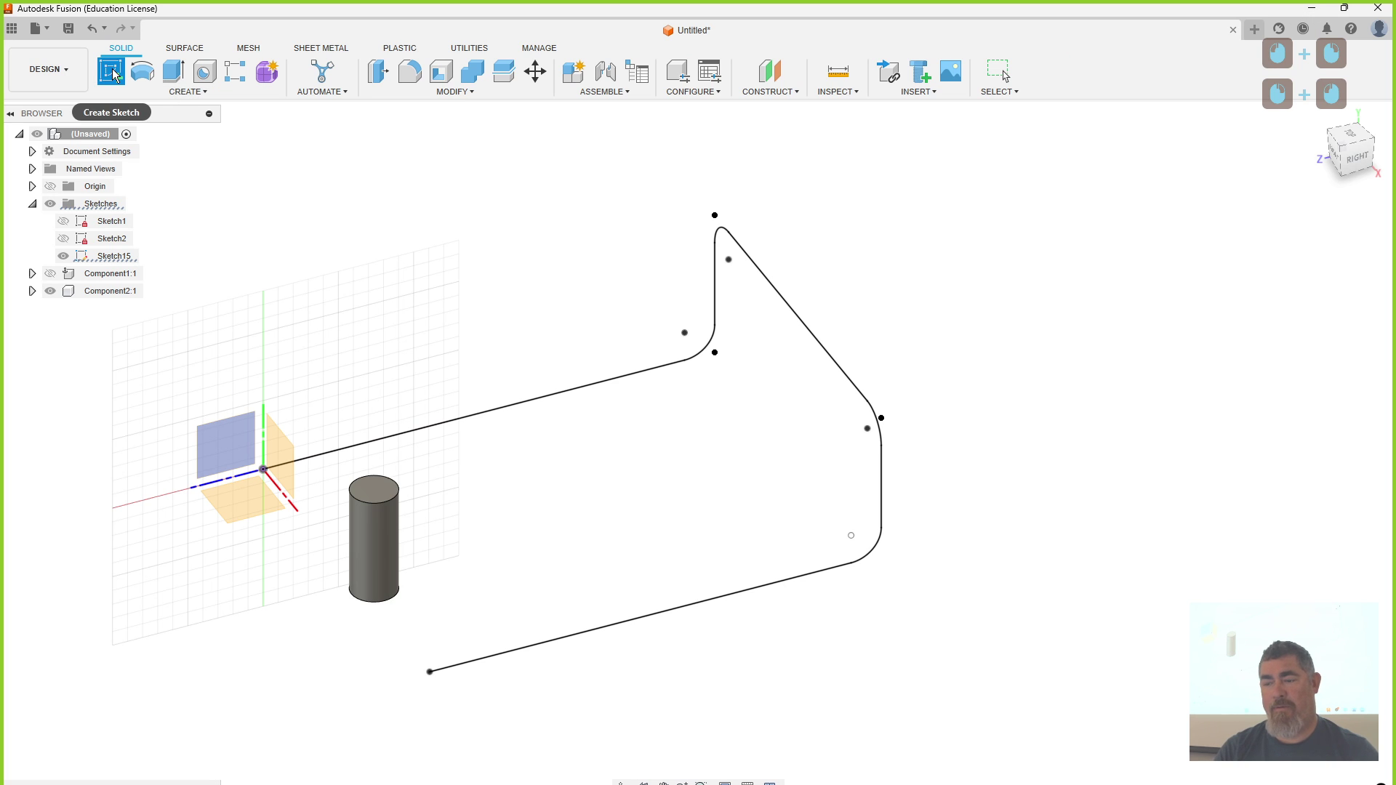
{"action": "left_click", "coordinate": [251, 459]}
{"action": "key", "text": "c"}
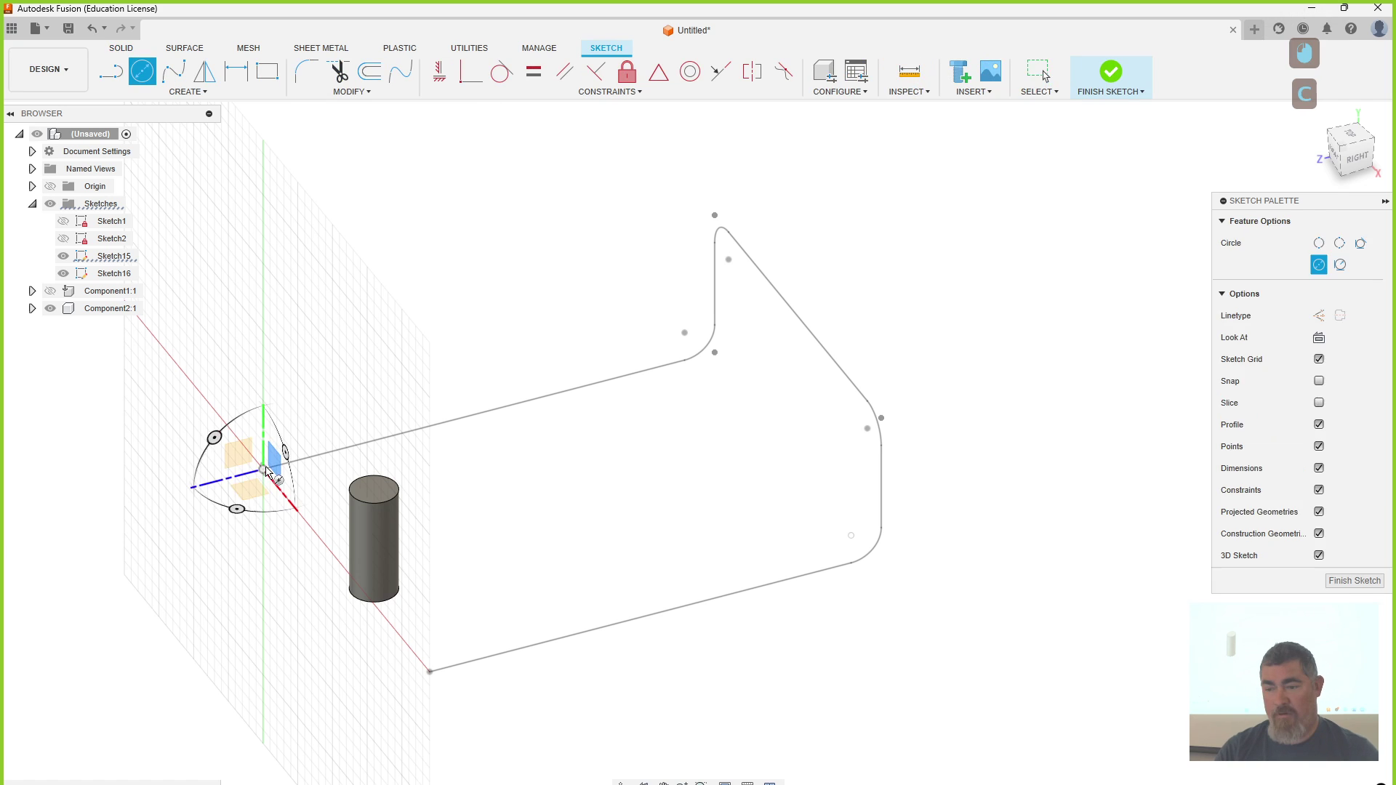
{"action": "key", "text": "Escape"}
{"action": "left_click", "coordinate": [1327, 483]}
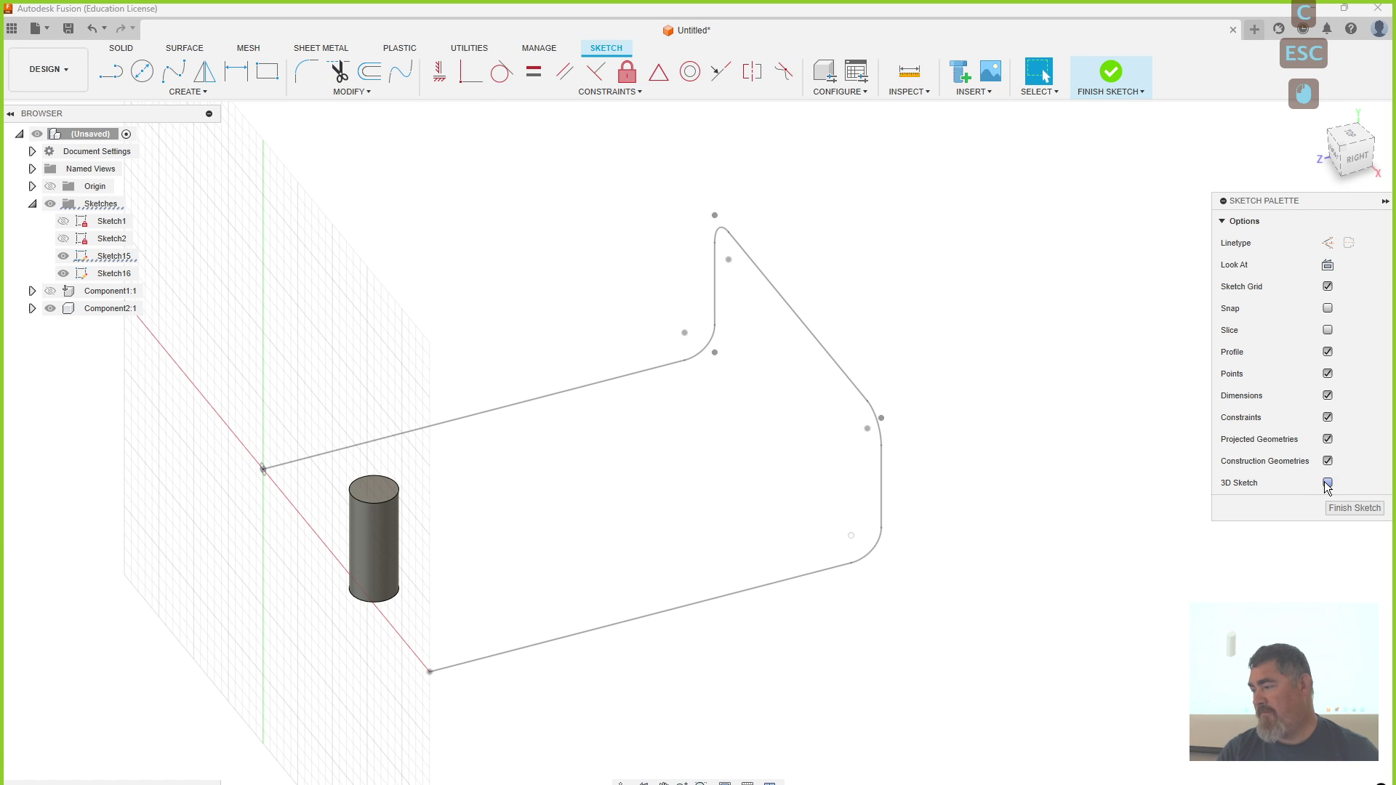
- Draw a small center rectangle centered on the path's starting point at the origin
{"action": "left_click", "coordinate": [142, 92]}
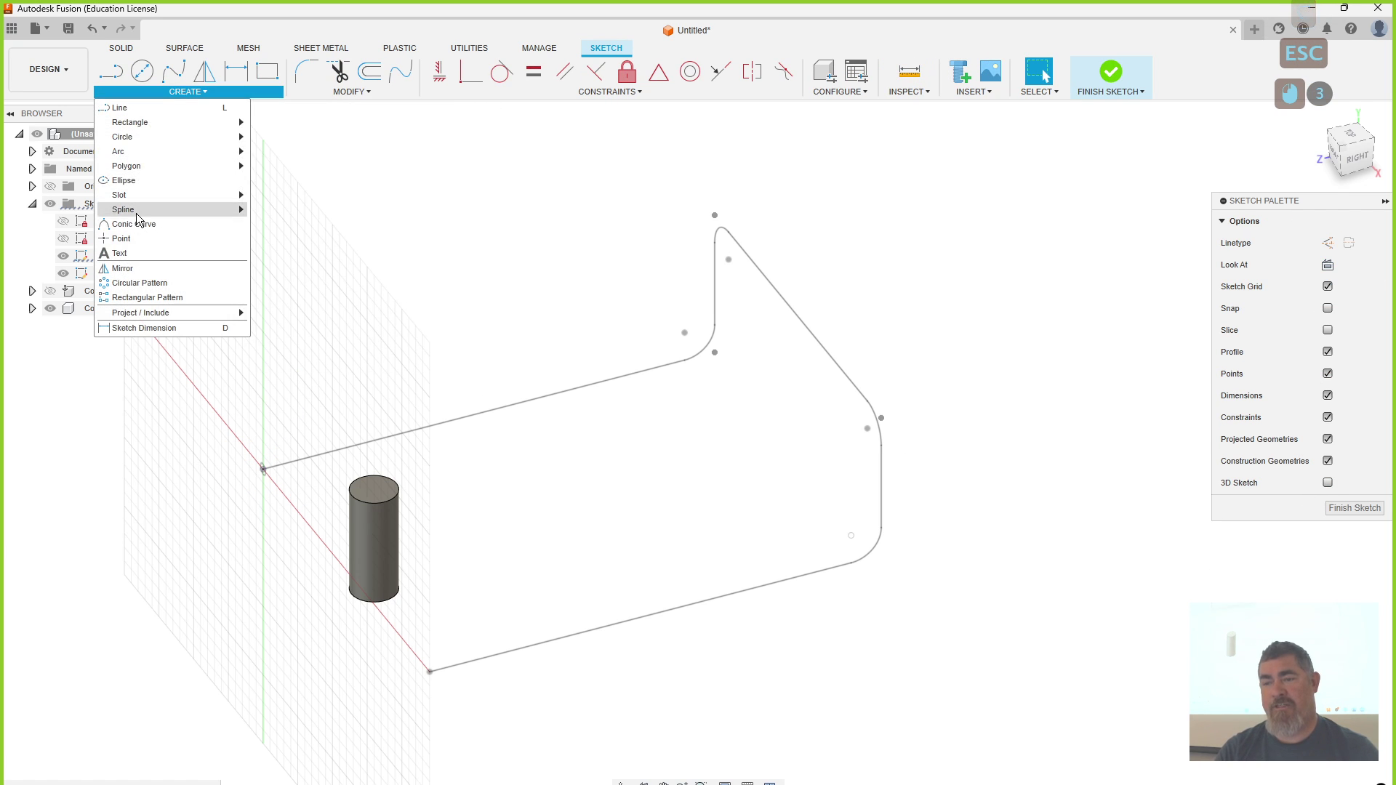
{"action": "left_click", "coordinate": [267, 71]}
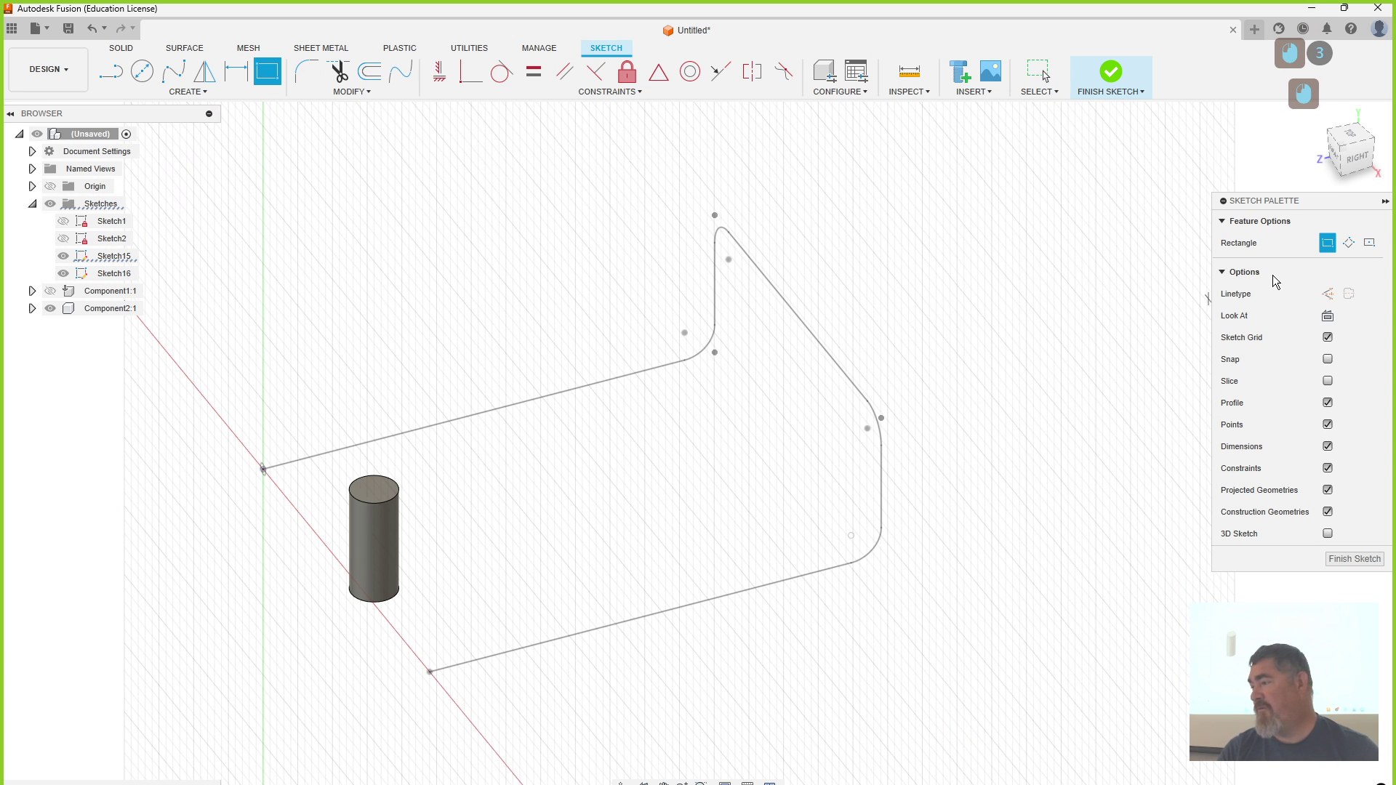
{"action": "left_click", "coordinate": [1370, 242]}
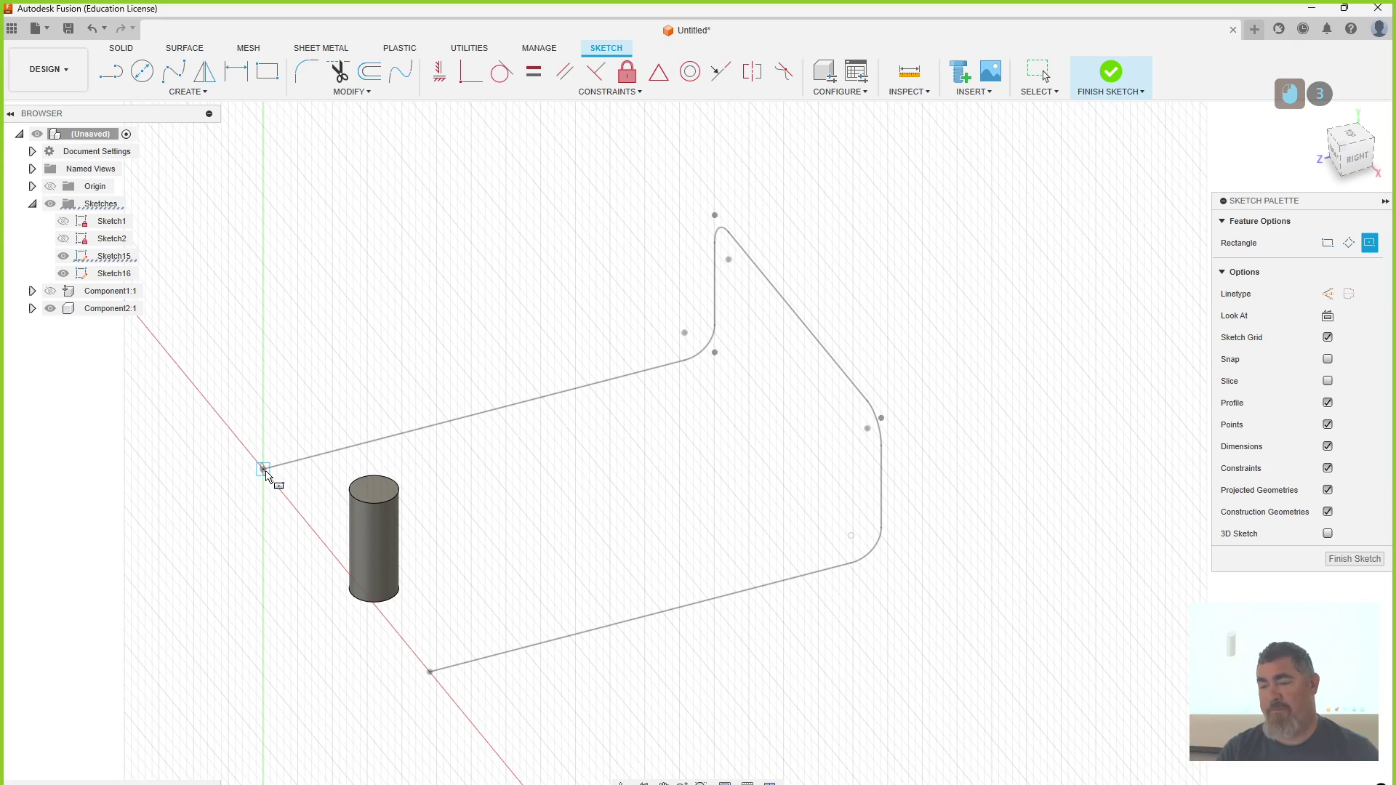
{"action": "left_click", "coordinate": [263, 468]}
{"action": "left_click", "coordinate": [274, 490]}
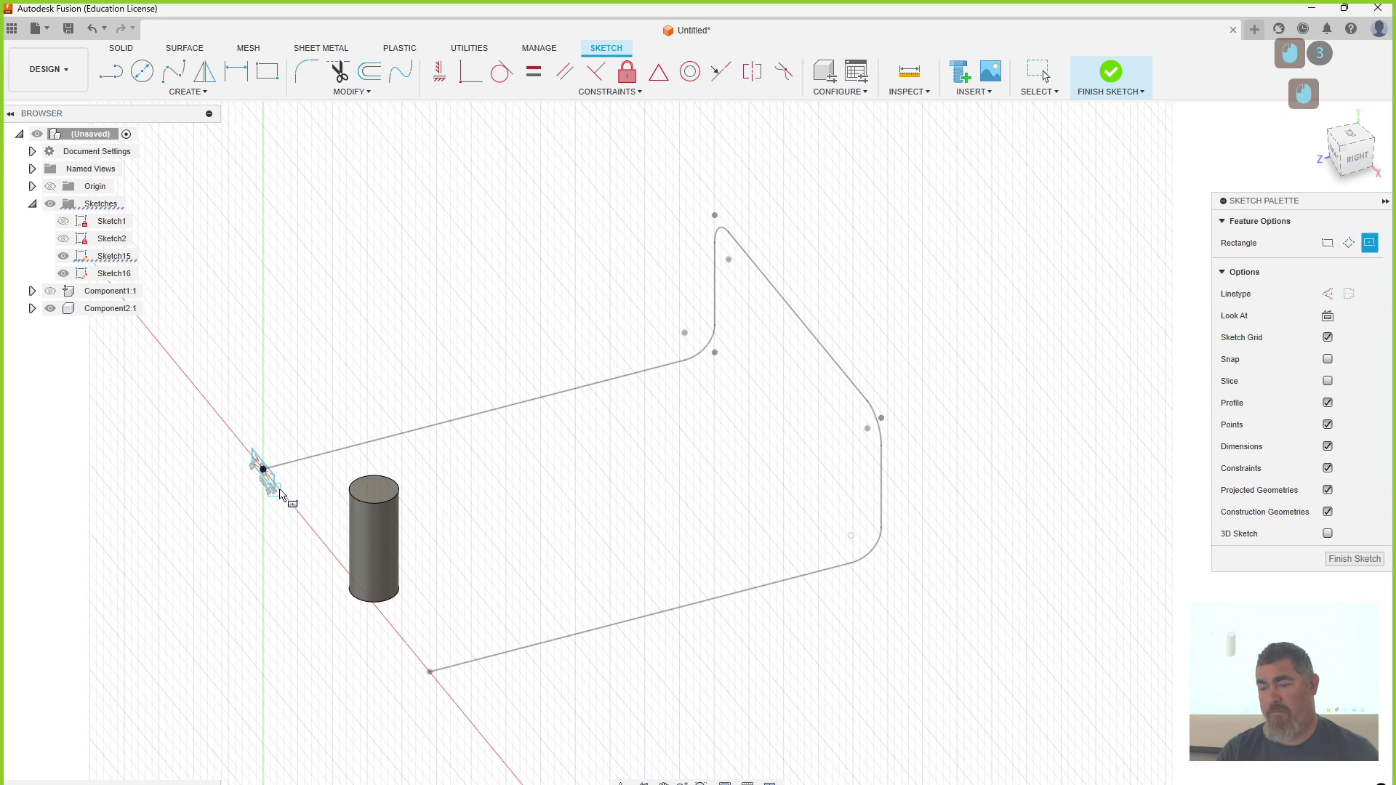
- Shrink the center rectangle to a smaller profile around the path's start and finish the sketch
{"action": "scroll", "coordinate": [269, 480], "scroll_direction": "up", "scroll_amount": 3}
{"action": "key", "text": "Escape"}
{"action": "scroll", "coordinate": [250, 451], "scroll_direction": "up", "scroll_amount": 3}
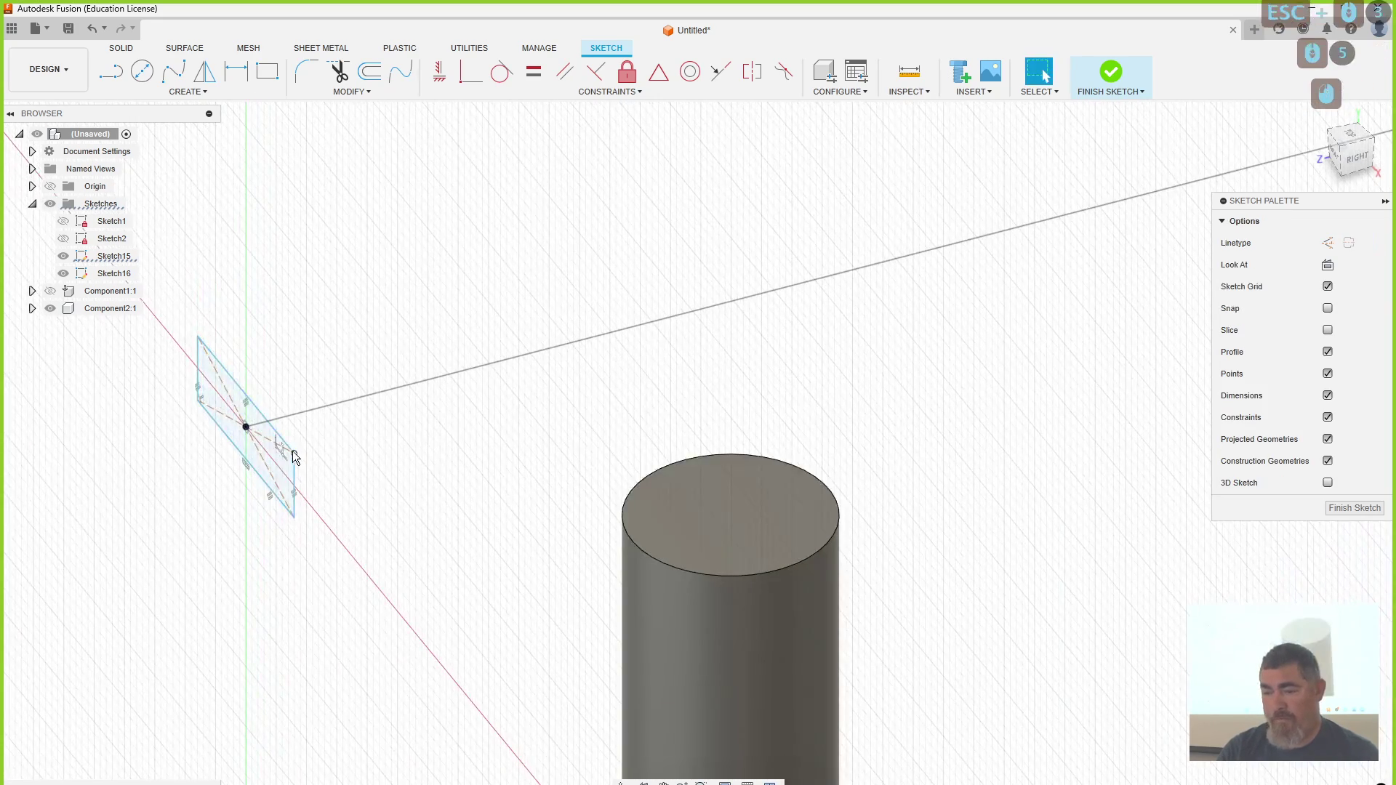
{"action": "left_click_drag", "start_coordinate": [277, 441], "coordinate": [267, 441]}
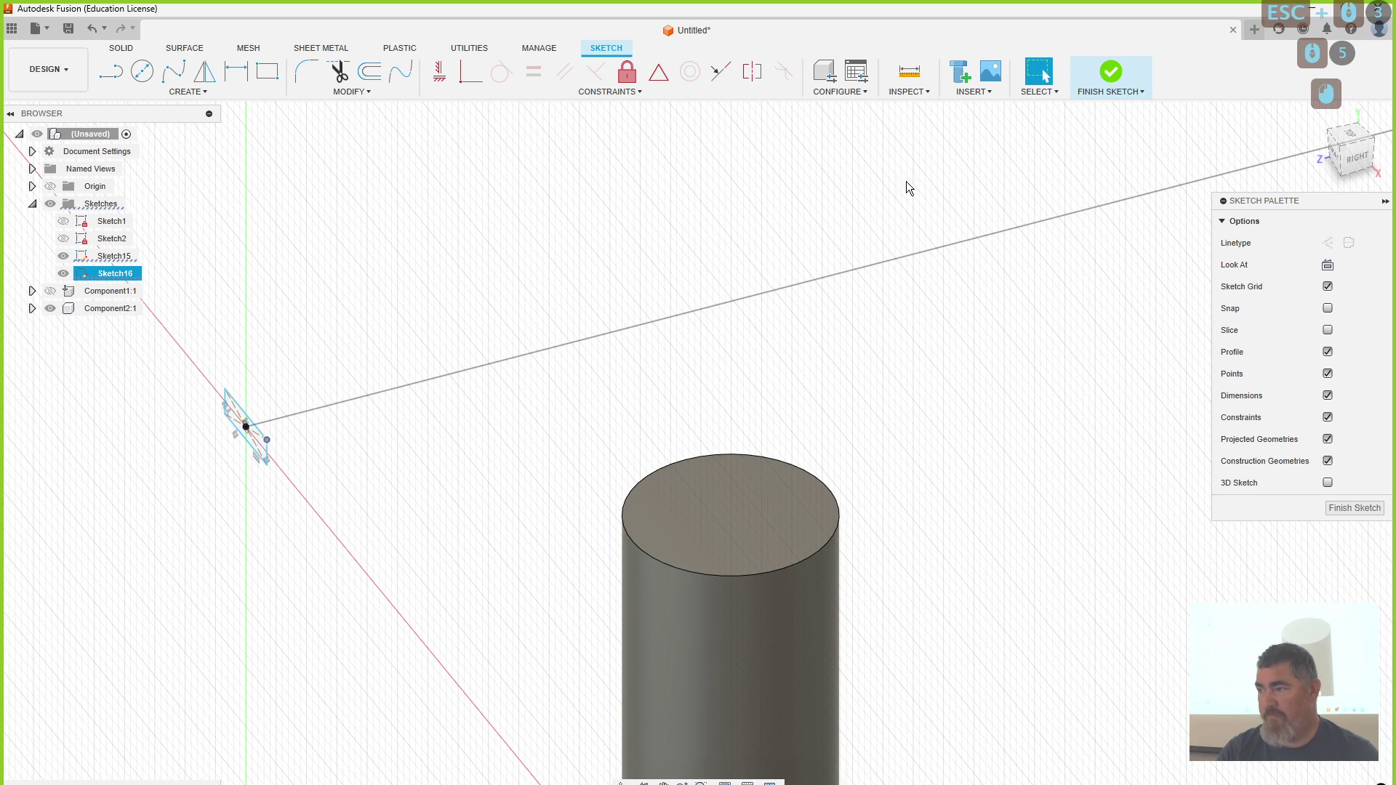
{"action": "left_click", "coordinate": [1120, 84]}
- Sweep the small rectangle along the entire filleted path as a perpendicular, single-path new body with chain selection on, and undo the sweep
{"action": "scroll", "coordinate": [363, 334], "scroll_direction": "down", "scroll_amount": 5}
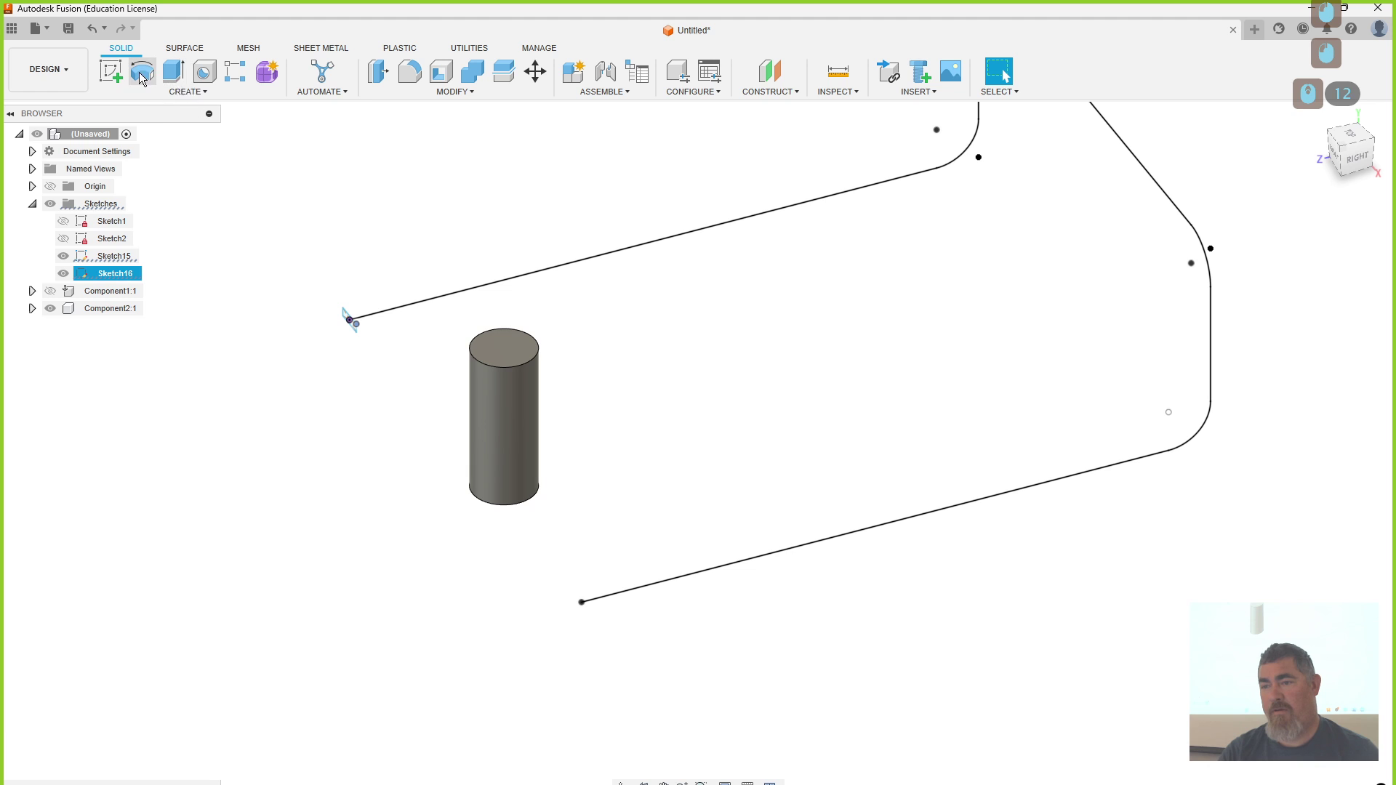
{"action": "left_click", "coordinate": [162, 92]}
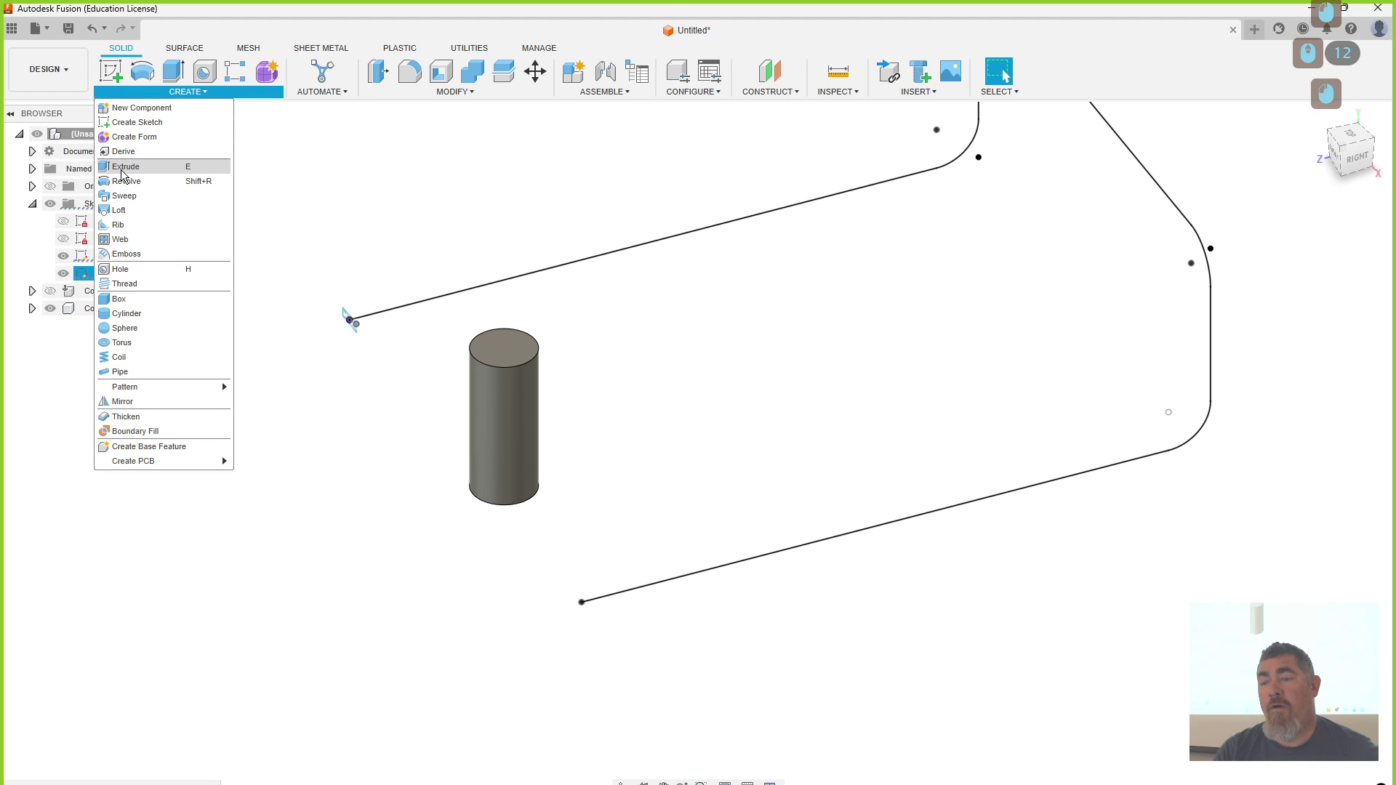
{"action": "left_click", "coordinate": [124, 196]}
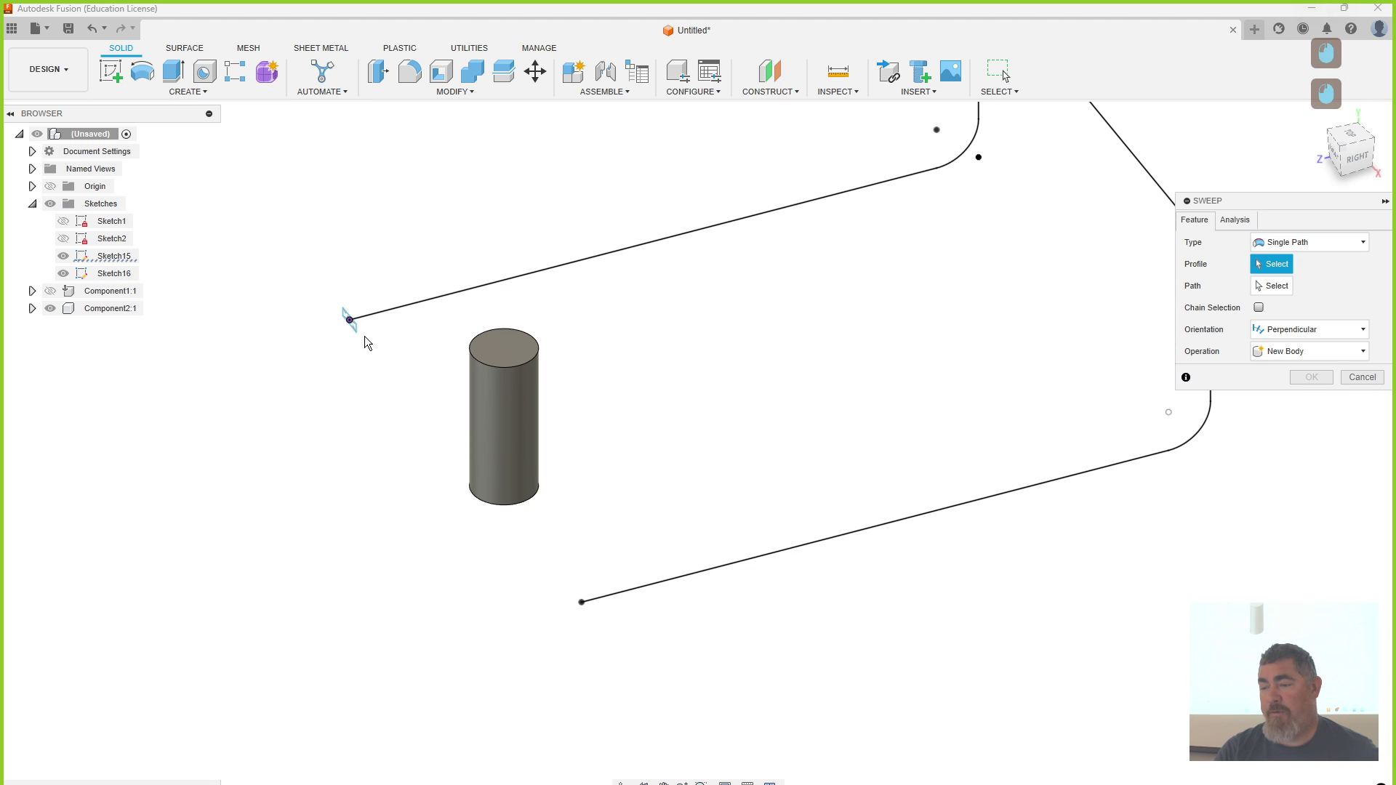
{"action": "left_click", "coordinate": [351, 321]}
{"action": "left_click", "coordinate": [1272, 285]}
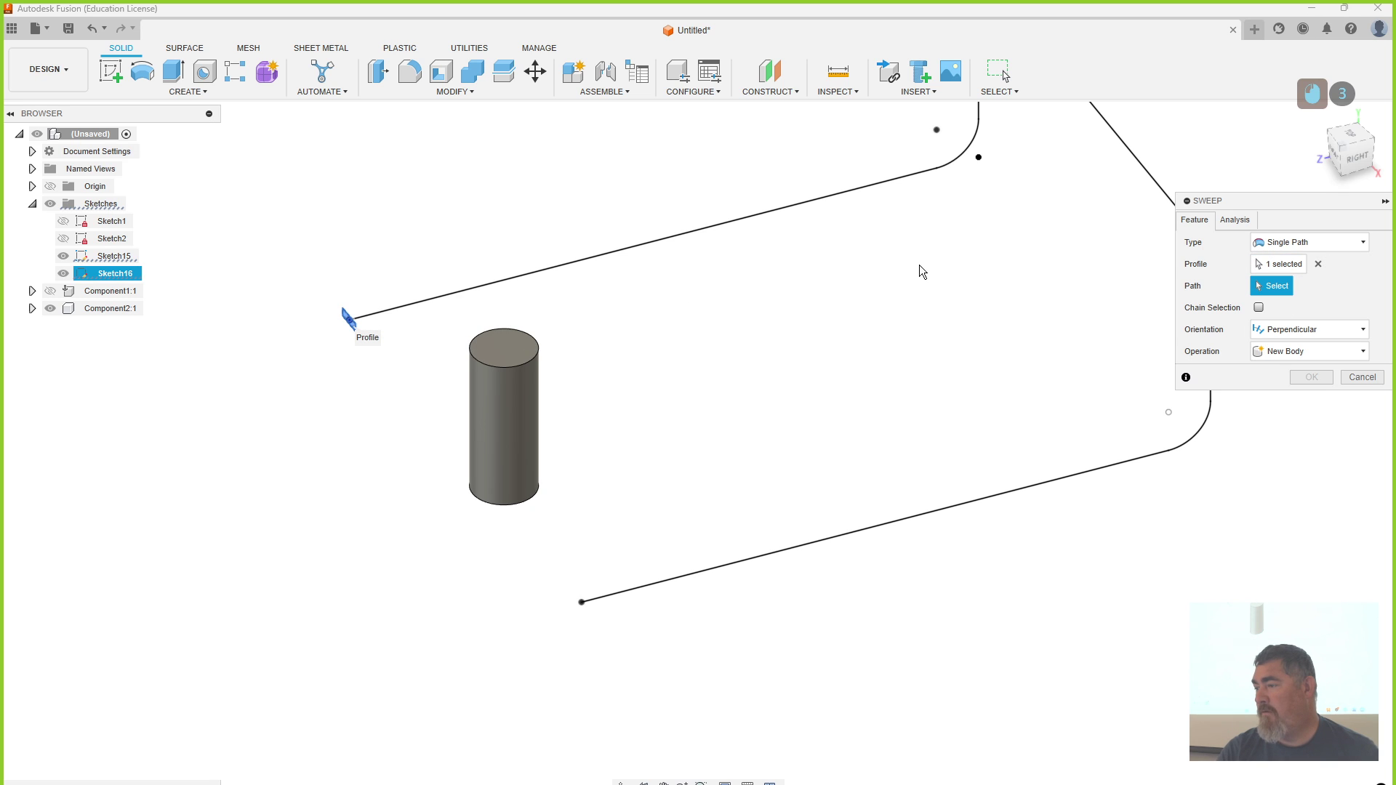
{"action": "left_click", "coordinate": [809, 204]}
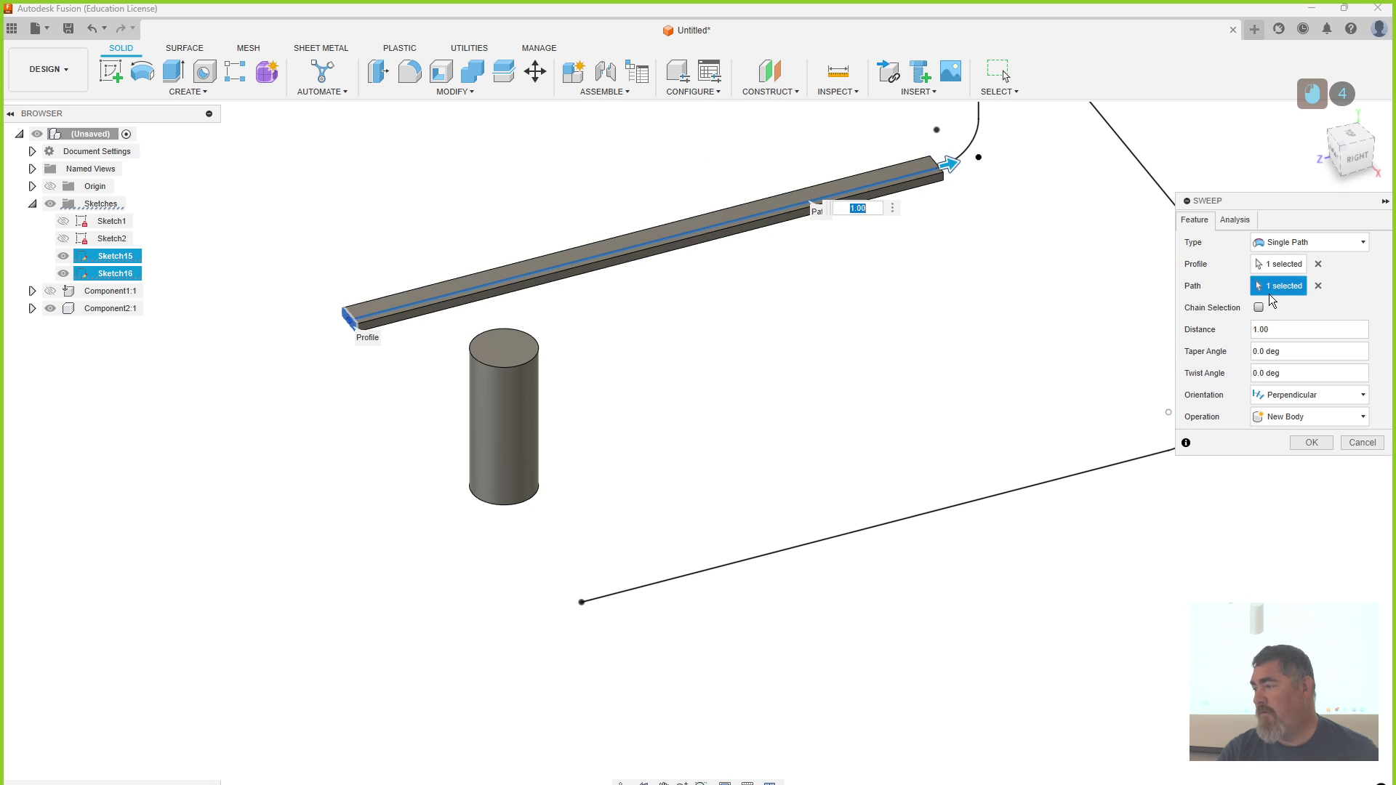
{"action": "left_click", "coordinate": [1258, 307]}
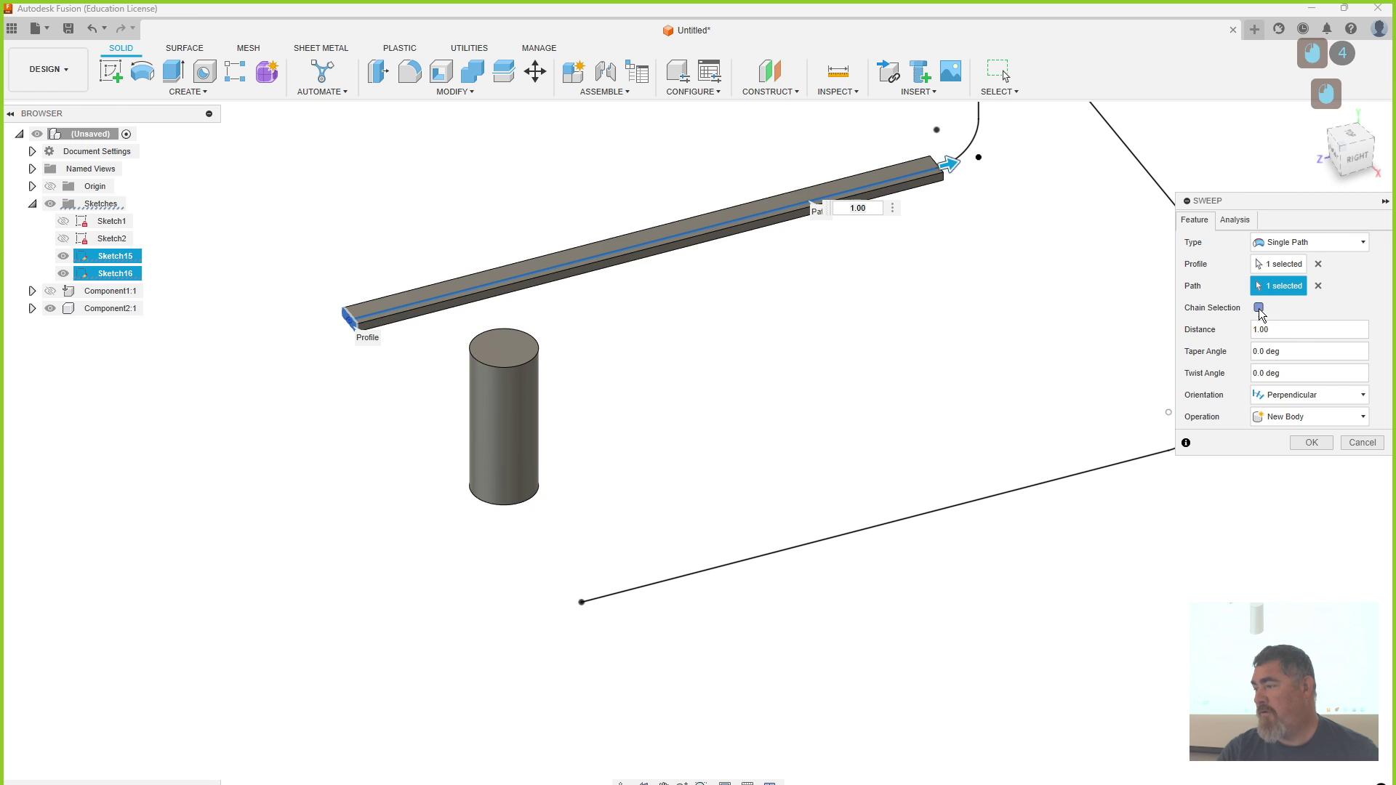
{"action": "left_click", "coordinate": [694, 231]}
{"action": "scroll", "coordinate": [710, 367], "scroll_direction": "down", "scroll_amount": 3}
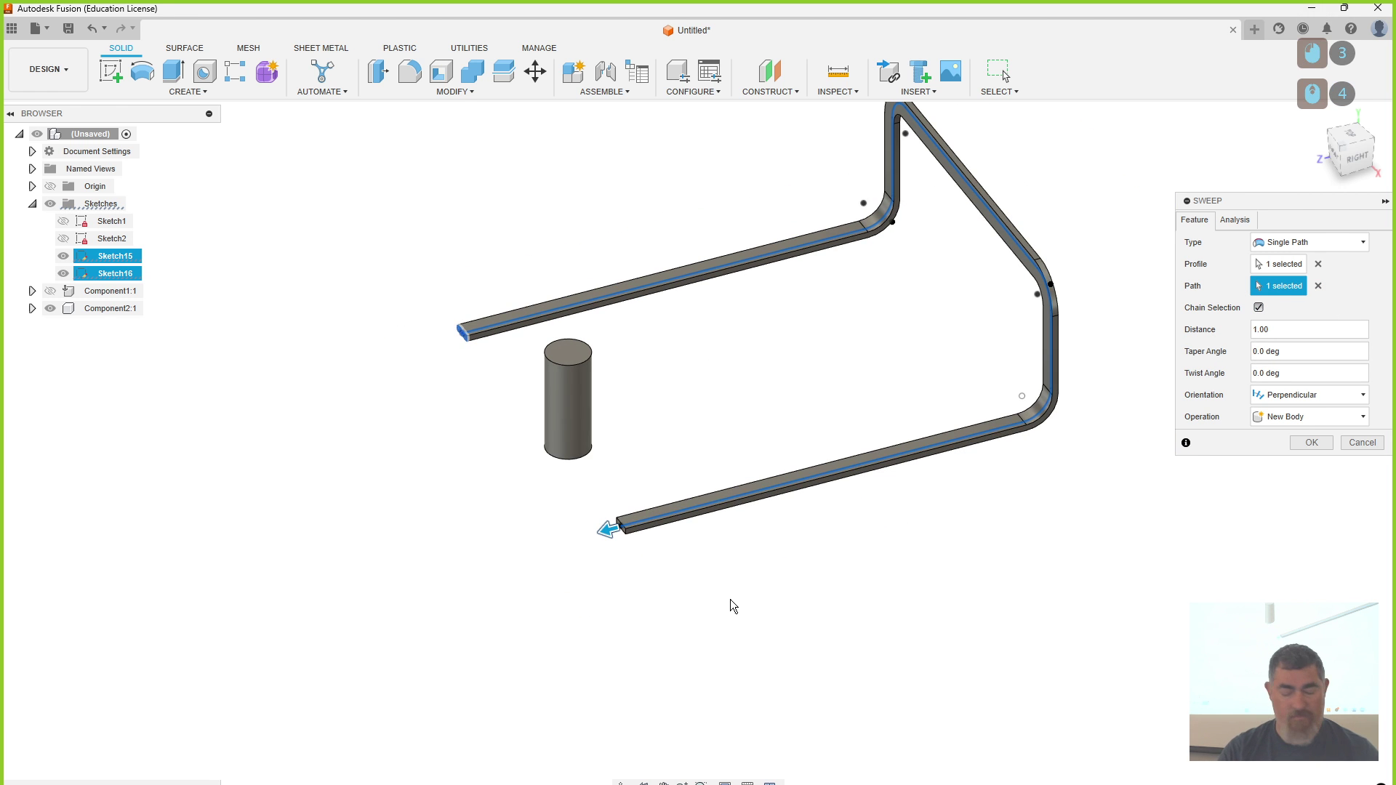
{"action": "middle_click_drag", "start_coordinate": [733, 606], "coordinate": [838, 629], "text": "shift"}
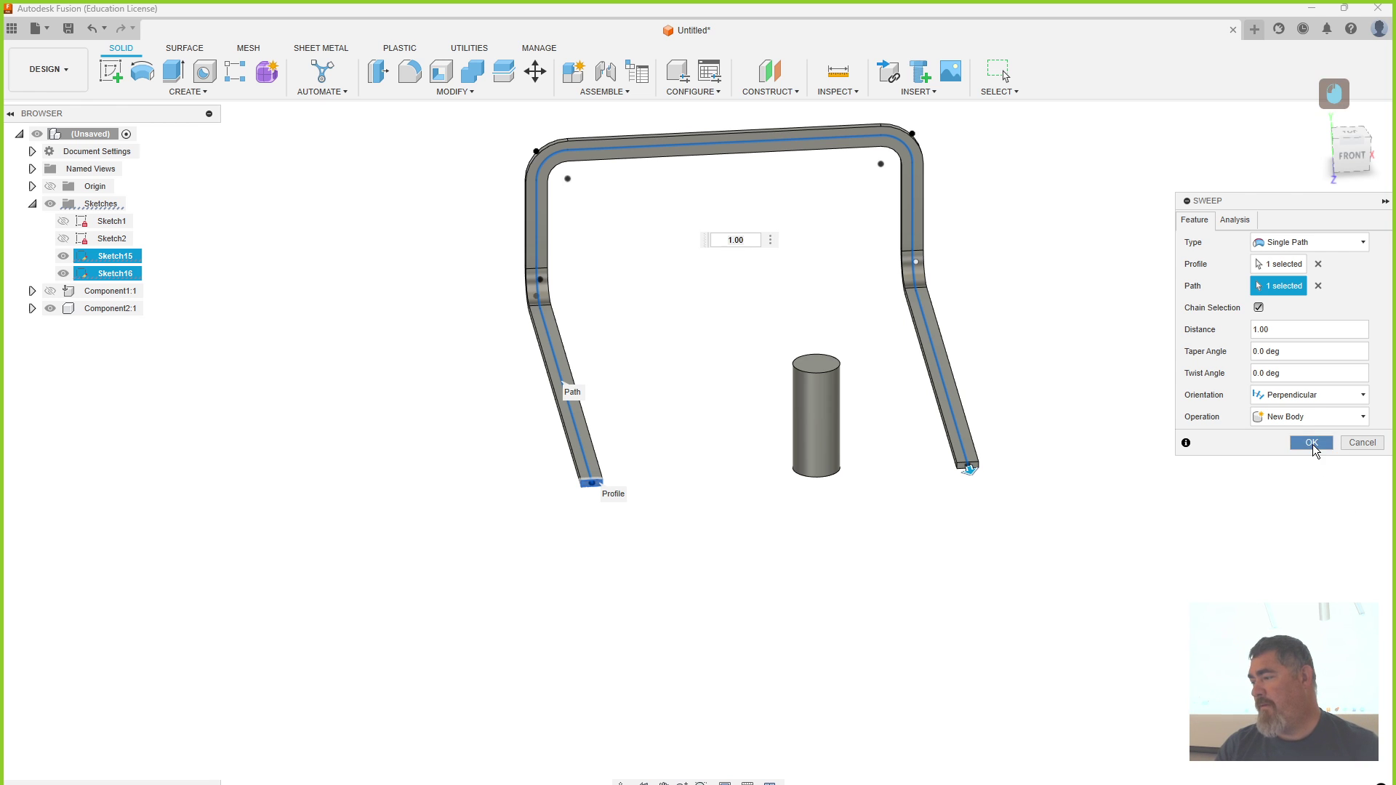
{"action": "left_click", "coordinate": [1311, 443]}
{"action": "middle_click_drag", "start_coordinate": [1037, 560], "coordinate": [961, 647], "text": "shift"}
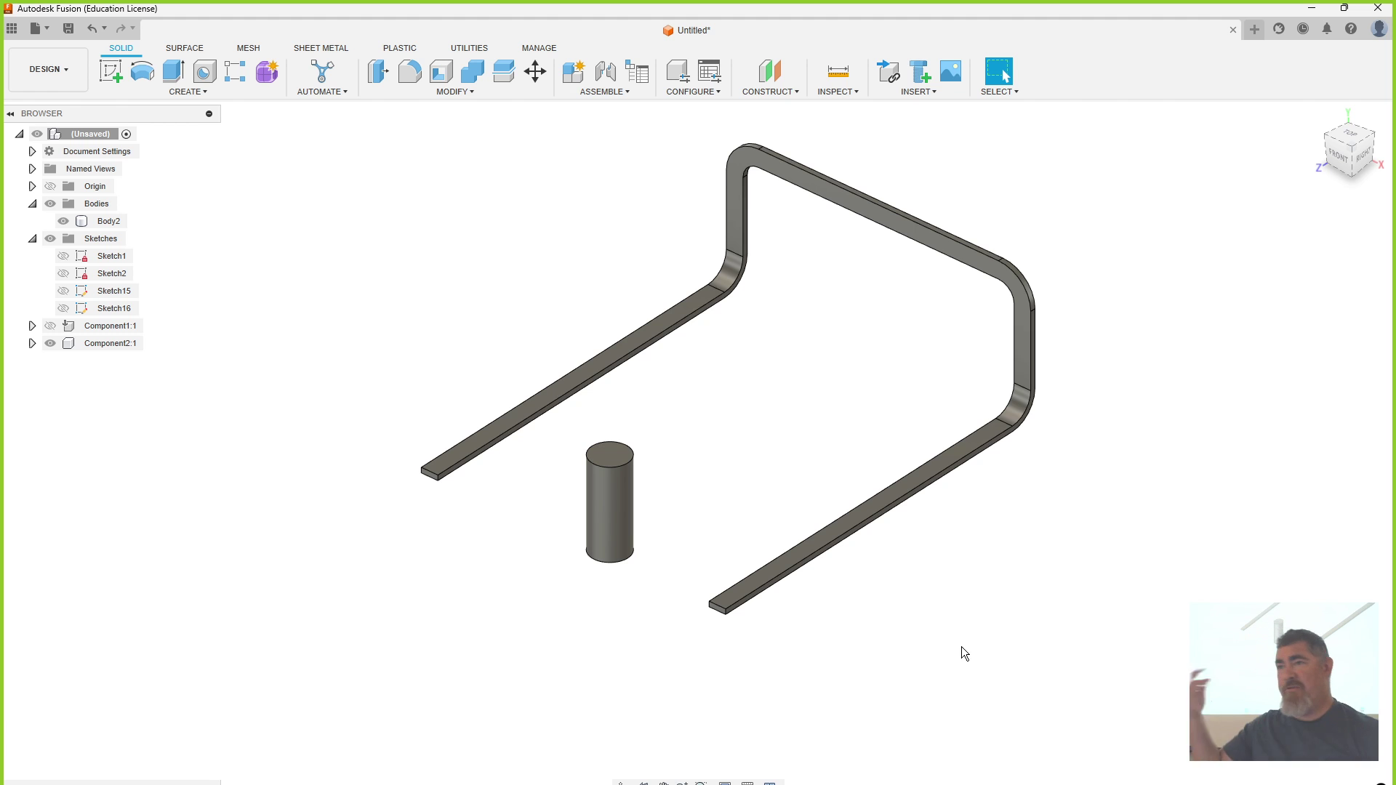
{"action": "key", "text": "ctrl+z"}
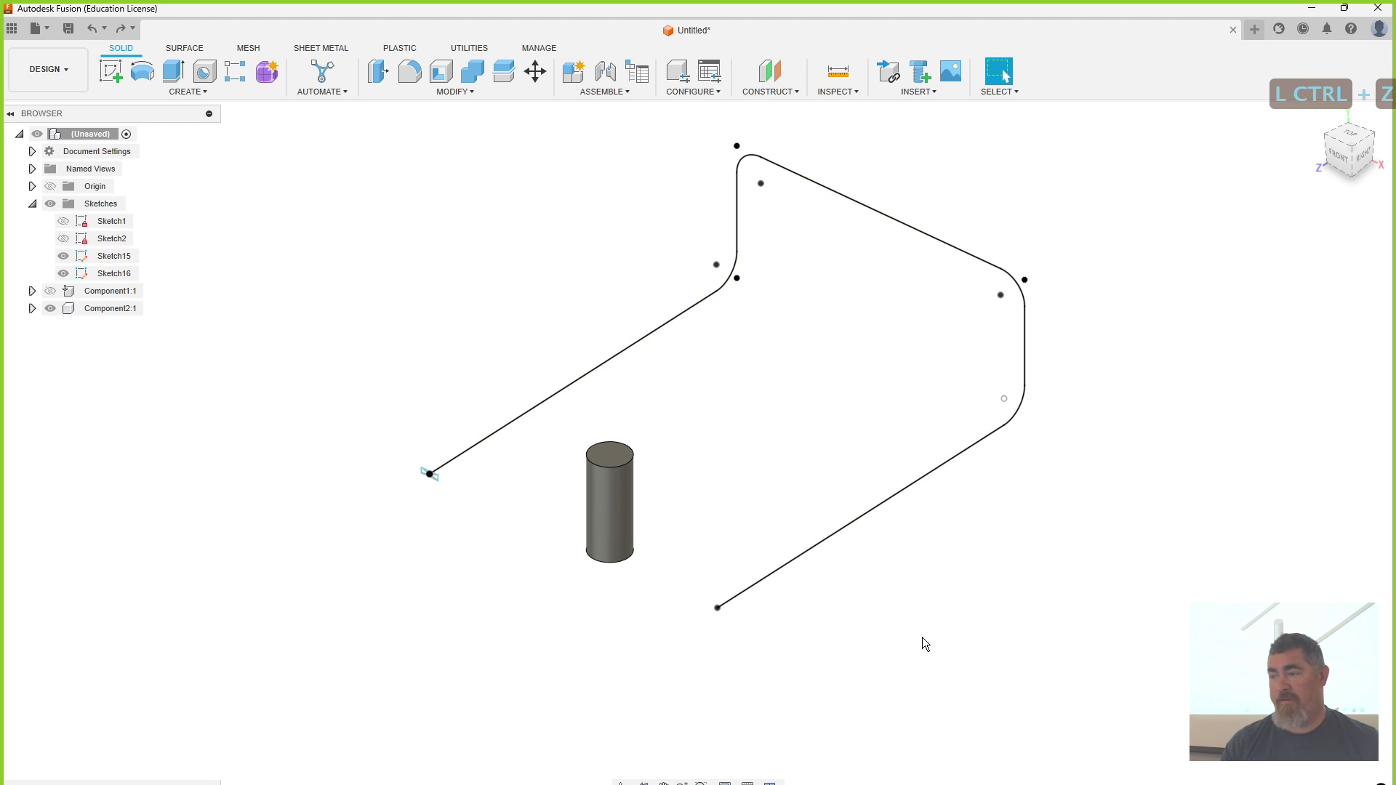
- Create a solid circular pipe with a 1 in section size along the entire filleted path as a new body
{"action": "left_click", "coordinate": [183, 92]}
{"action": "left_click", "coordinate": [135, 369]}
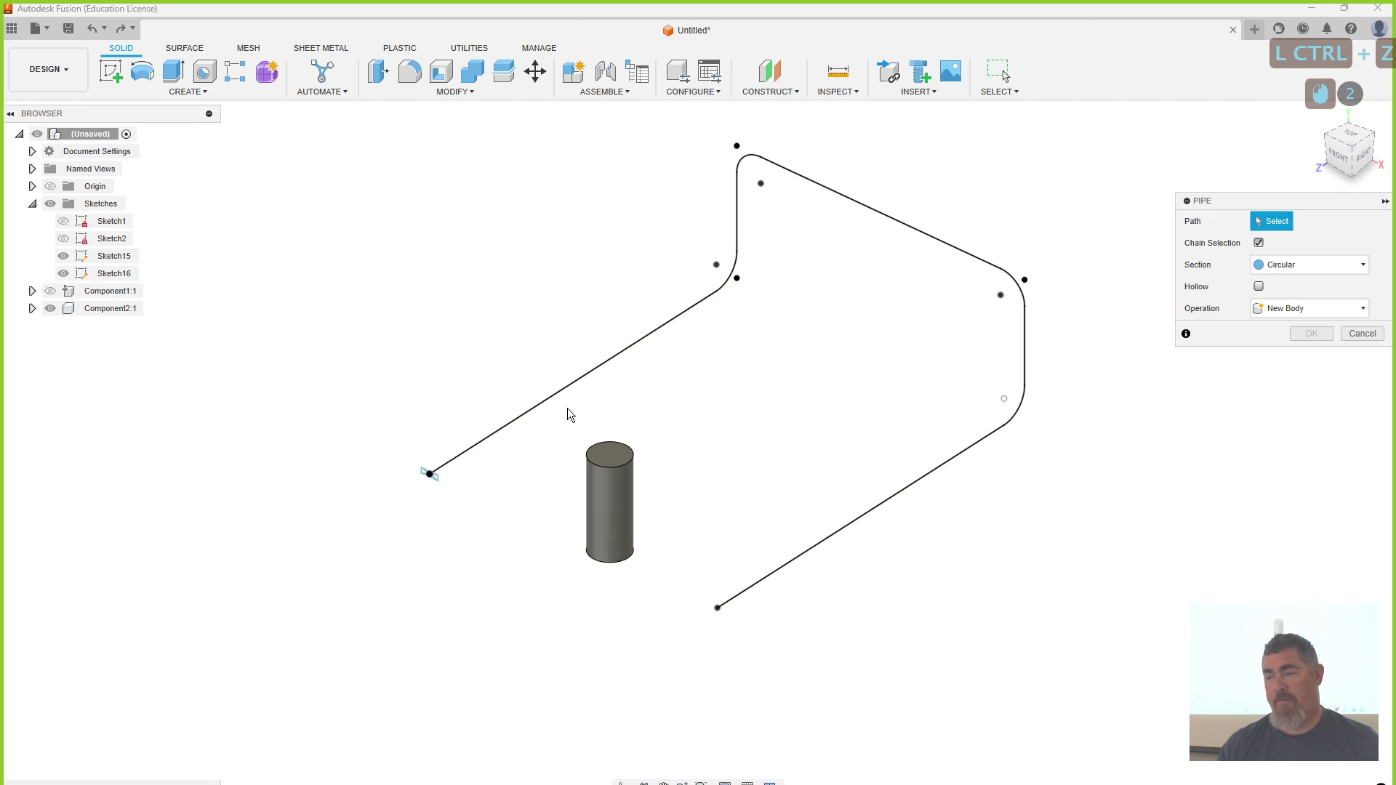
{"action": "left_click", "coordinate": [544, 405]}
{"action": "mouse_move", "coordinate": [438, 439]}
{"action": "left_mouse_down"}
{"action": "mouse_move", "coordinate": [436, 468]}
{"action": "mouse_move", "coordinate": [436, 442]}
{"action": "left_mouse_up"}
{"action": "scroll", "coordinate": [436, 445], "scroll_direction": "down", "scroll_amount": 5}
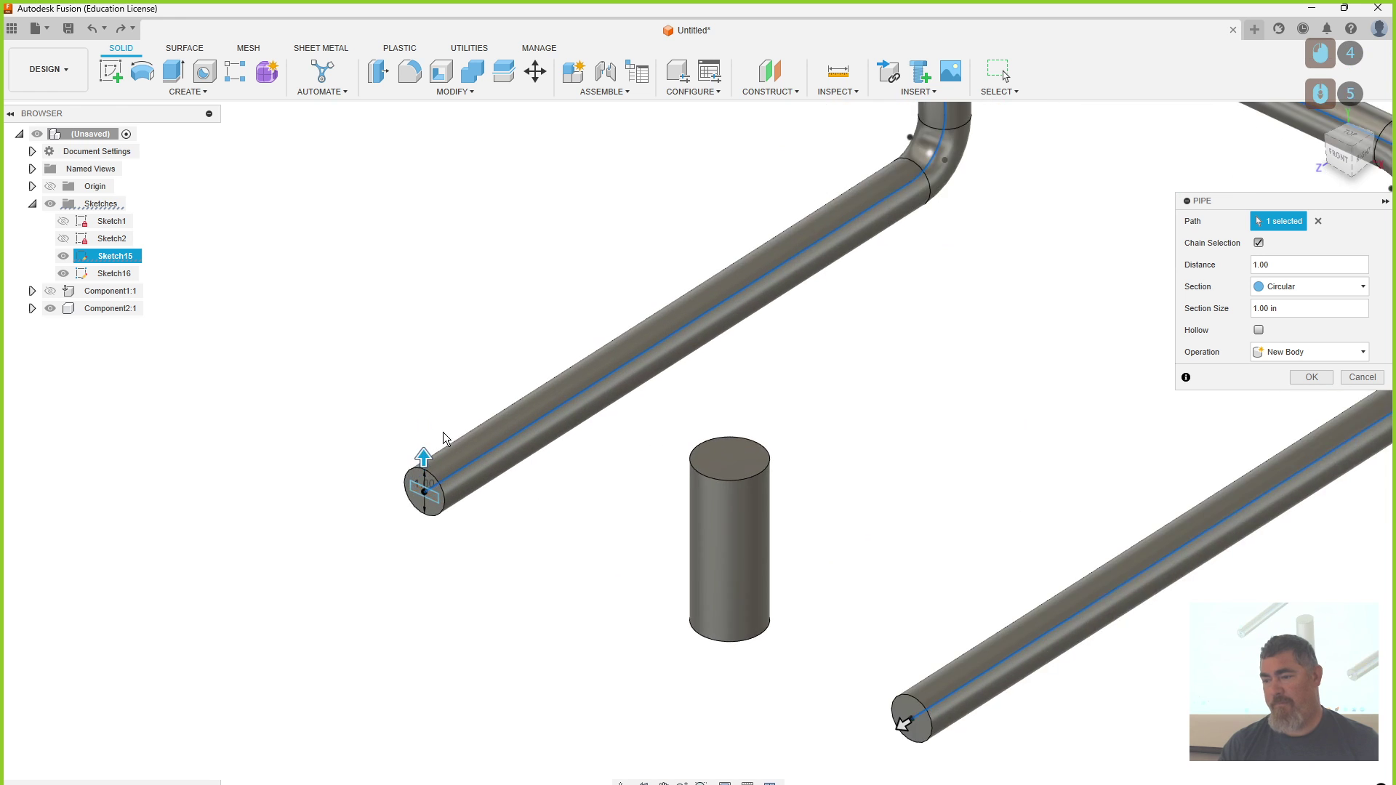
{"action": "scroll", "coordinate": [442, 443], "scroll_direction": "up", "scroll_amount": 4}
{"action": "left_click", "coordinate": [1311, 376]}
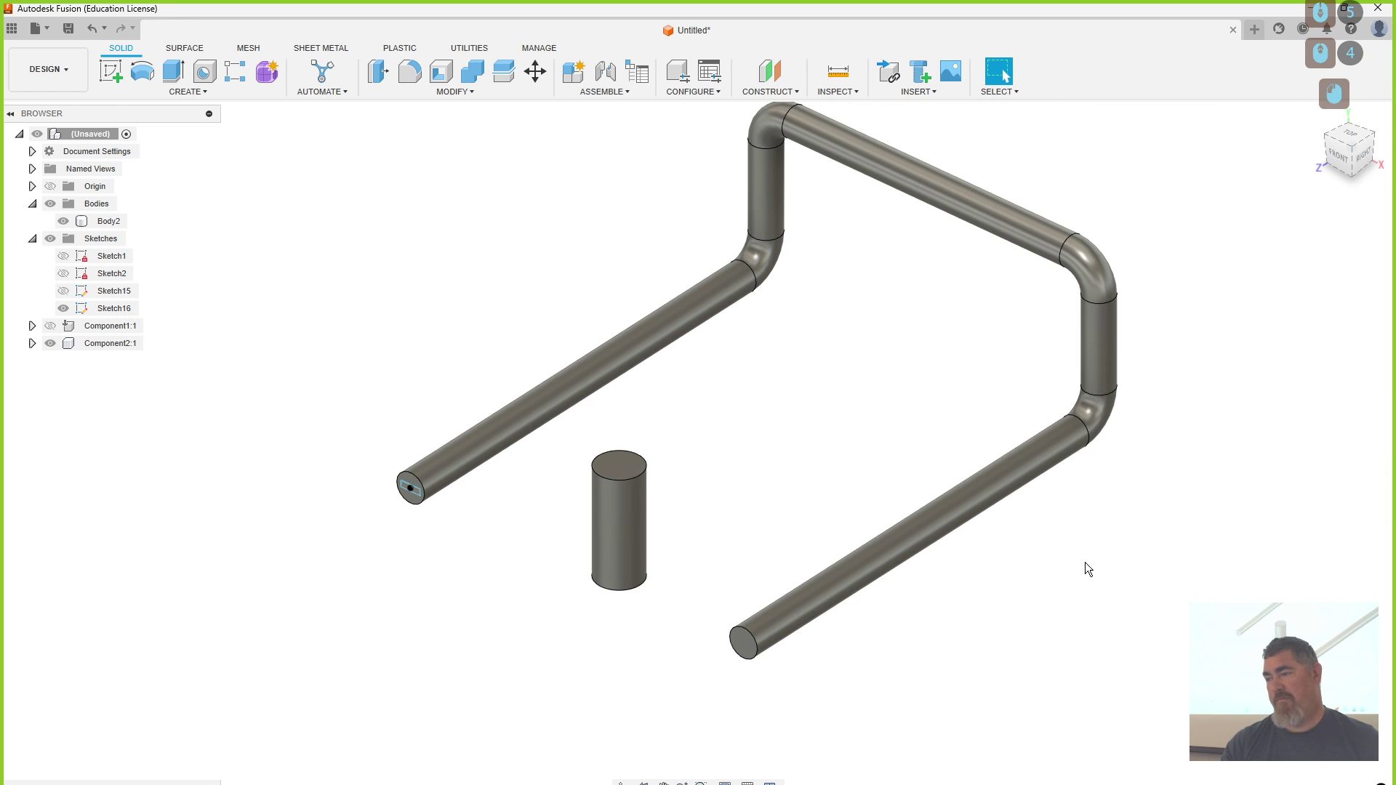
{"action": "mouse_move", "coordinate": [1086, 564]}
{"action": "middle_mouse_down", "text": "shift"}
{"action": "mouse_move", "coordinate": [1046, 573]}
{"action": "mouse_move", "coordinate": [1070, 570]}
{"action": "middle_mouse_up", "text": "shift"}
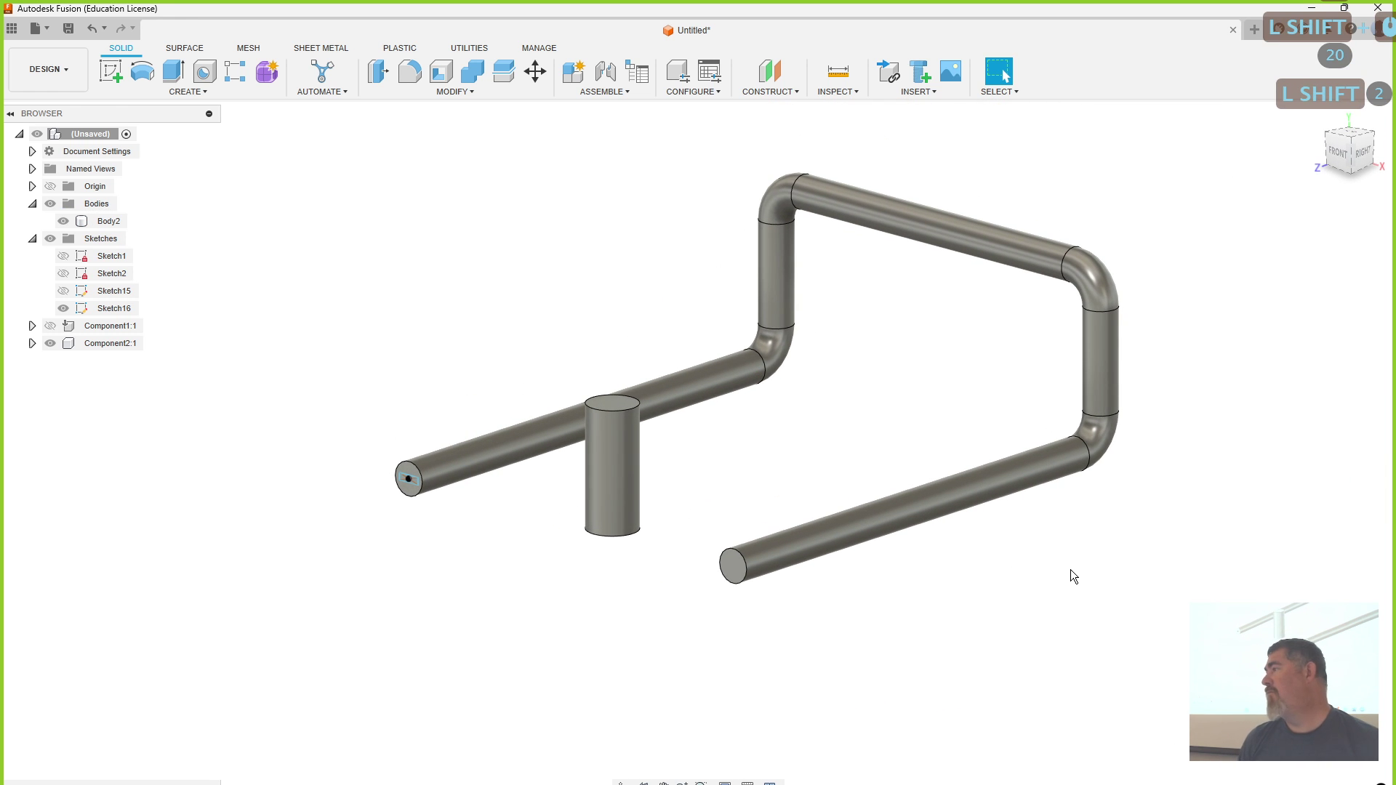